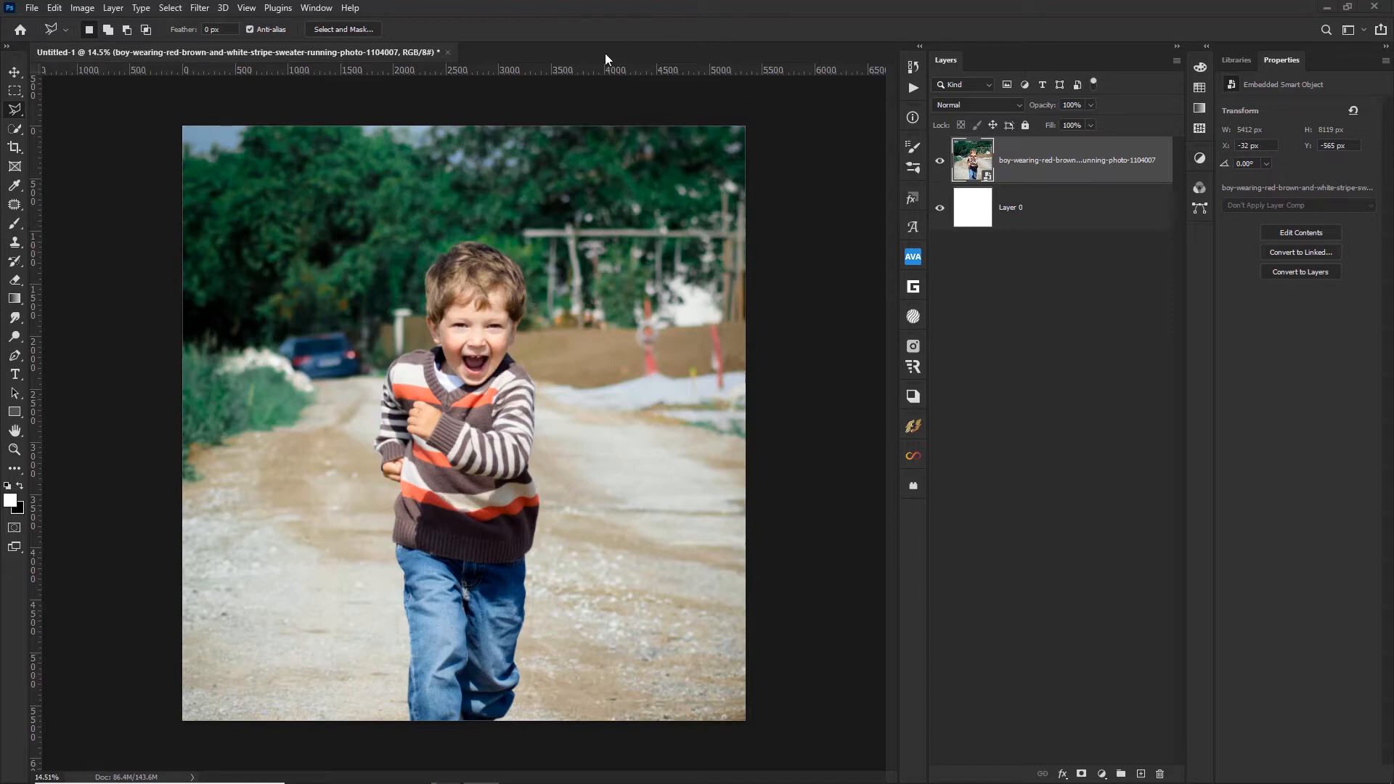
Open the Photoshop Help Discover window and browse its hands-on tutorials, then return to its main page.
click(352, 10)
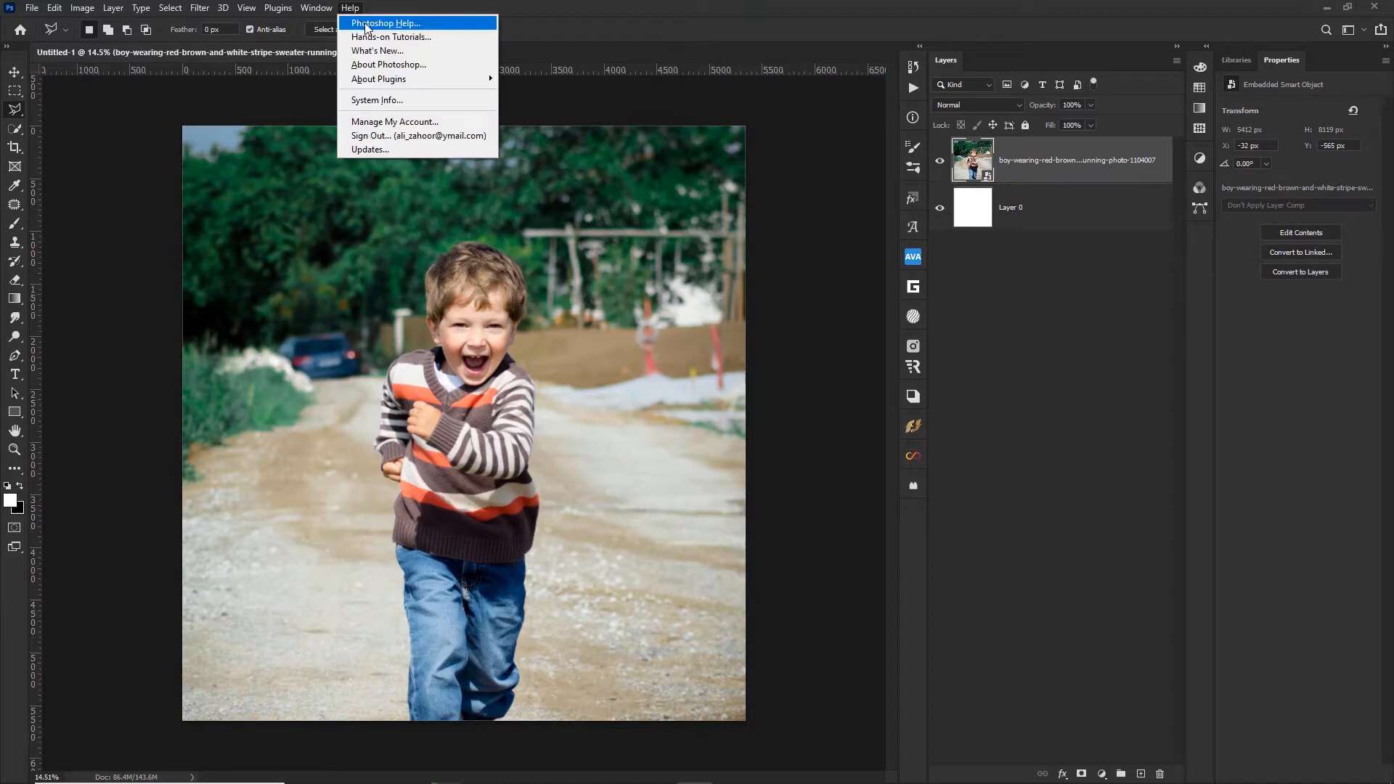
click(367, 26)
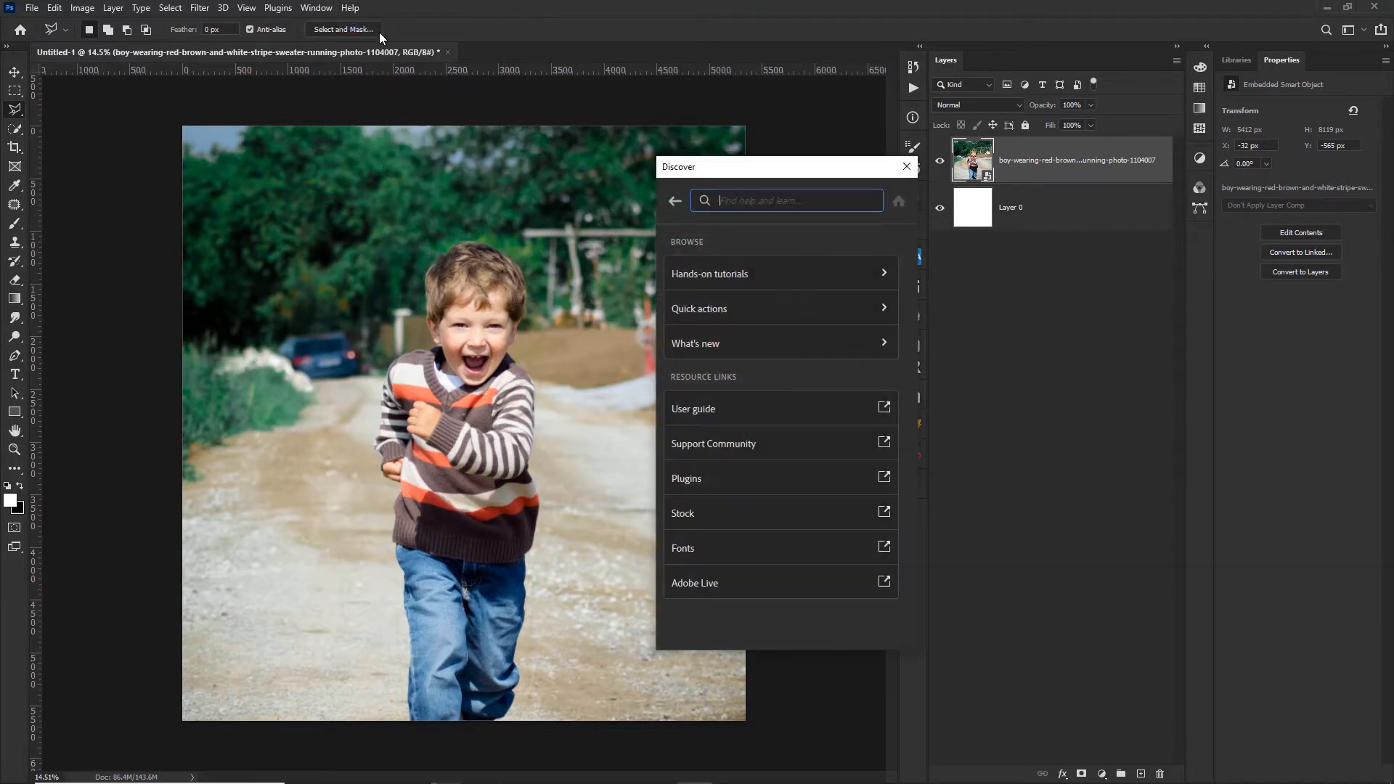
drag(744, 167, 870, 97)
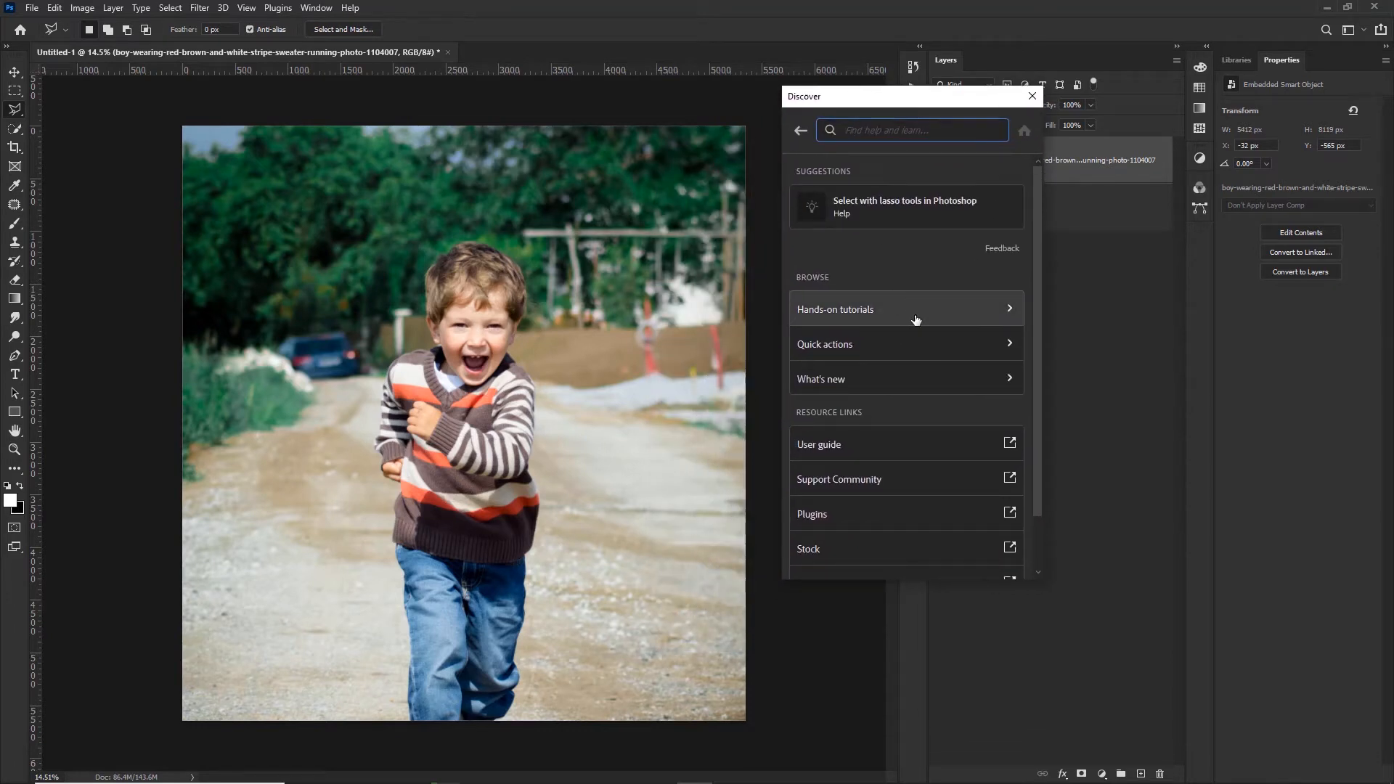
scroll(916, 319, down, 1)
scroll(916, 319, up, 1)
click(894, 320)
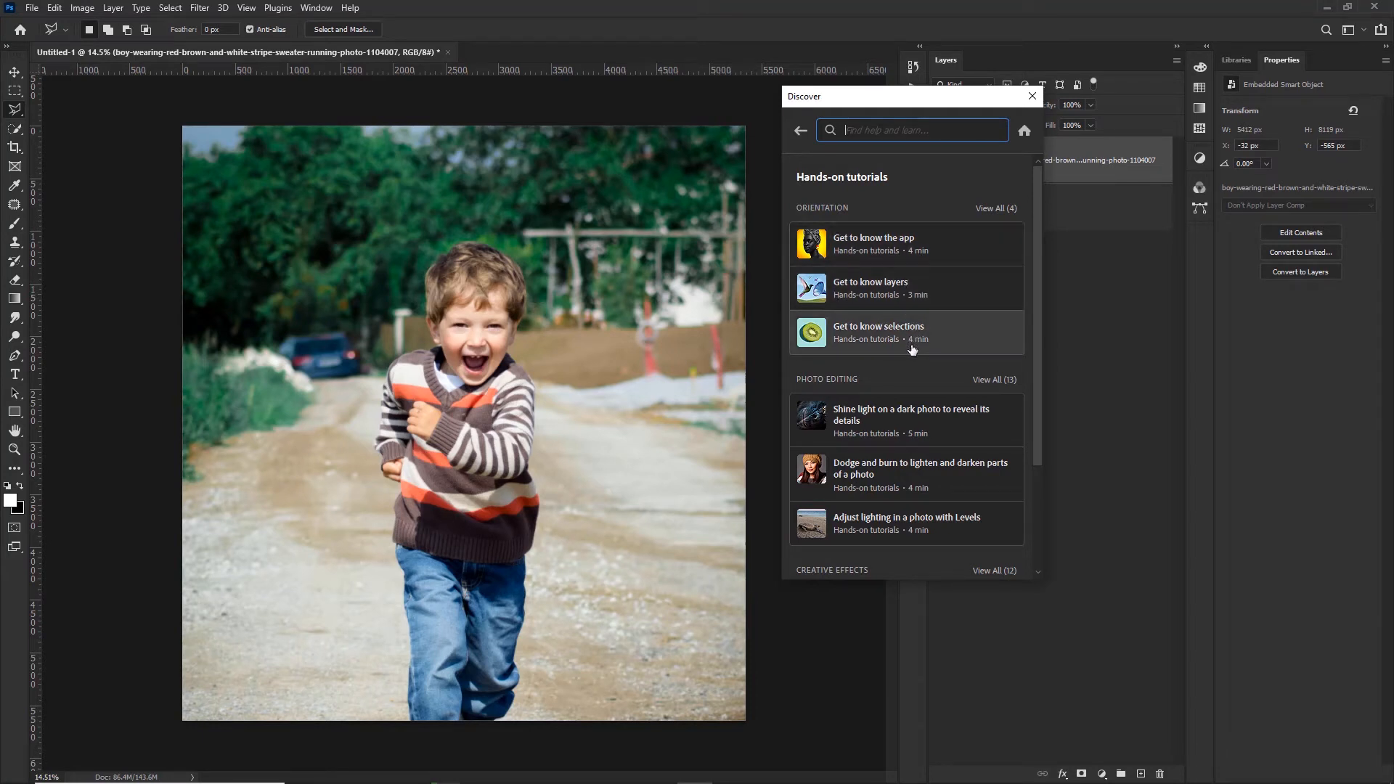
click(801, 131)
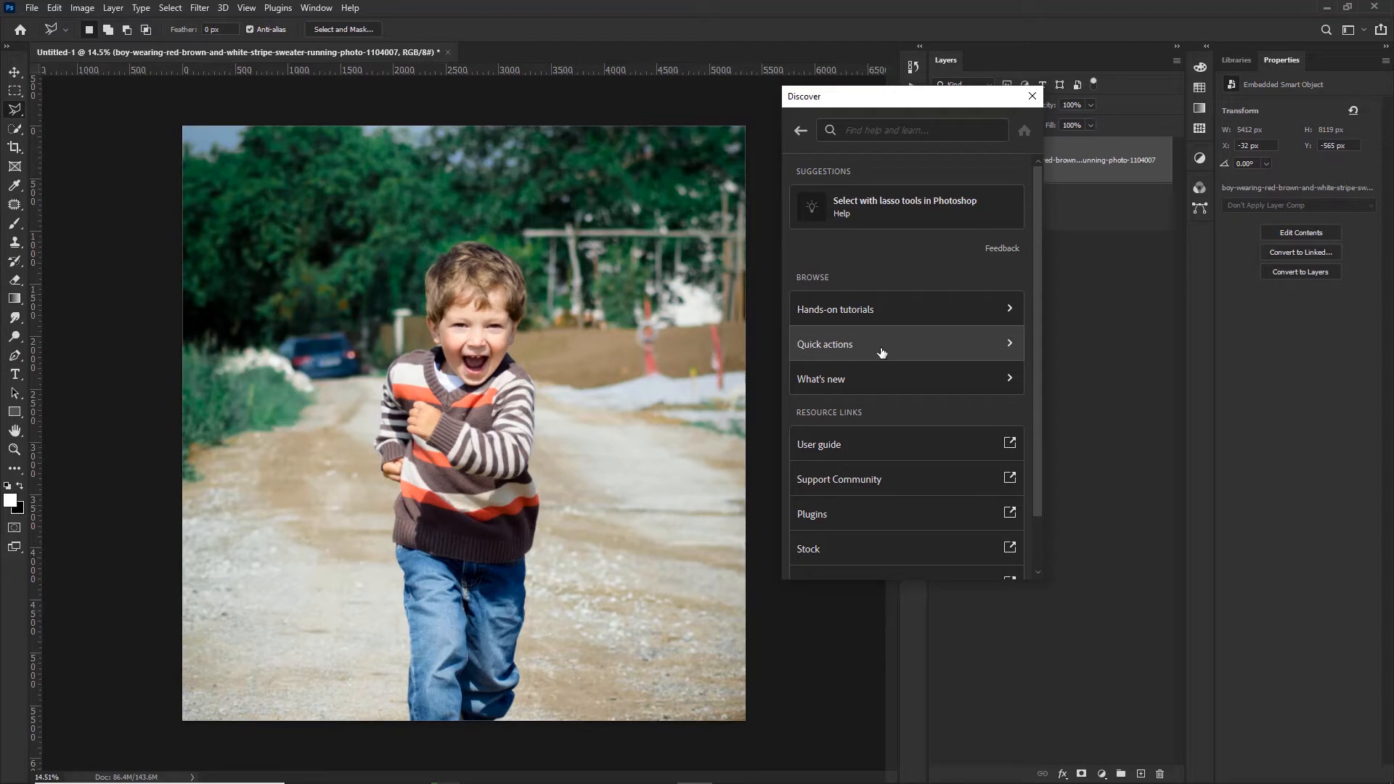
Show the Quick actions list in the Discover window and move the window clear of the photo.
click(940, 348)
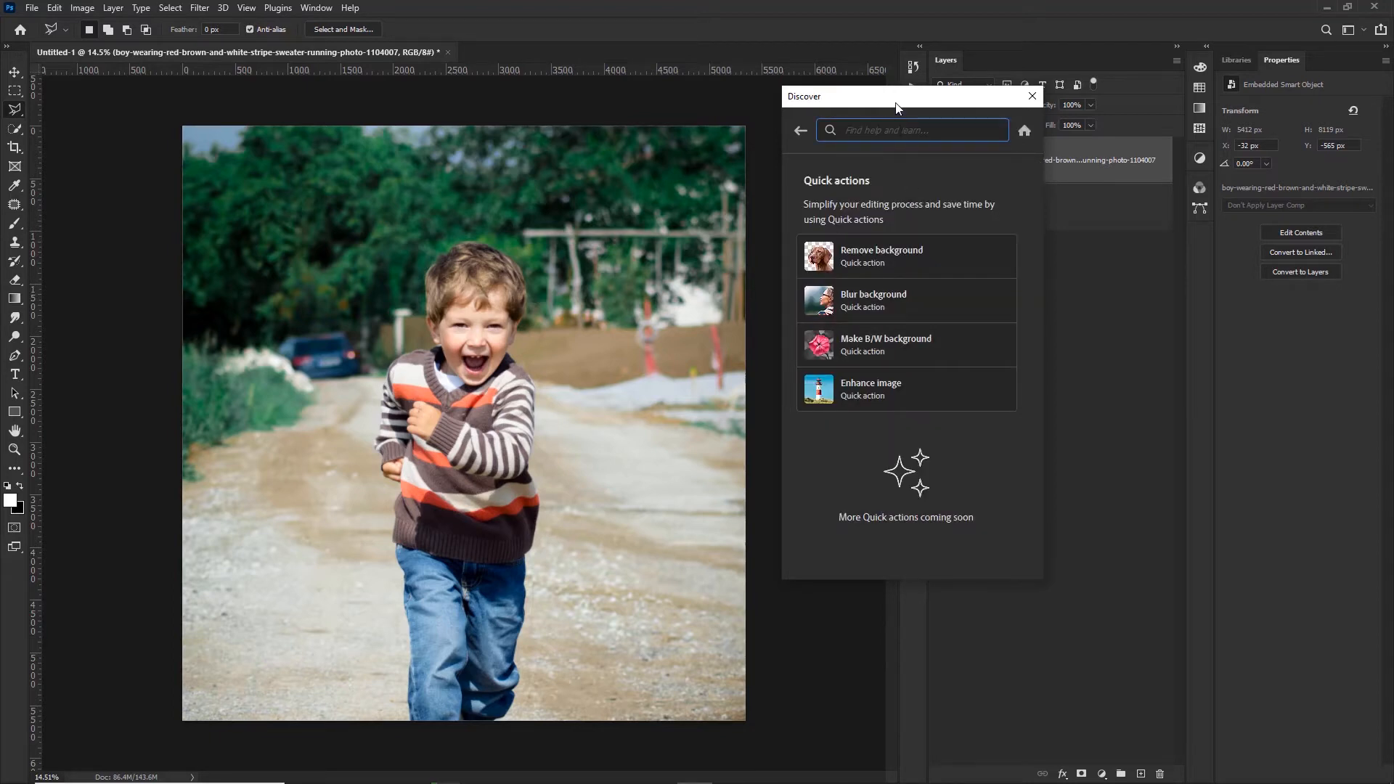
drag(898, 101, 904, 176)
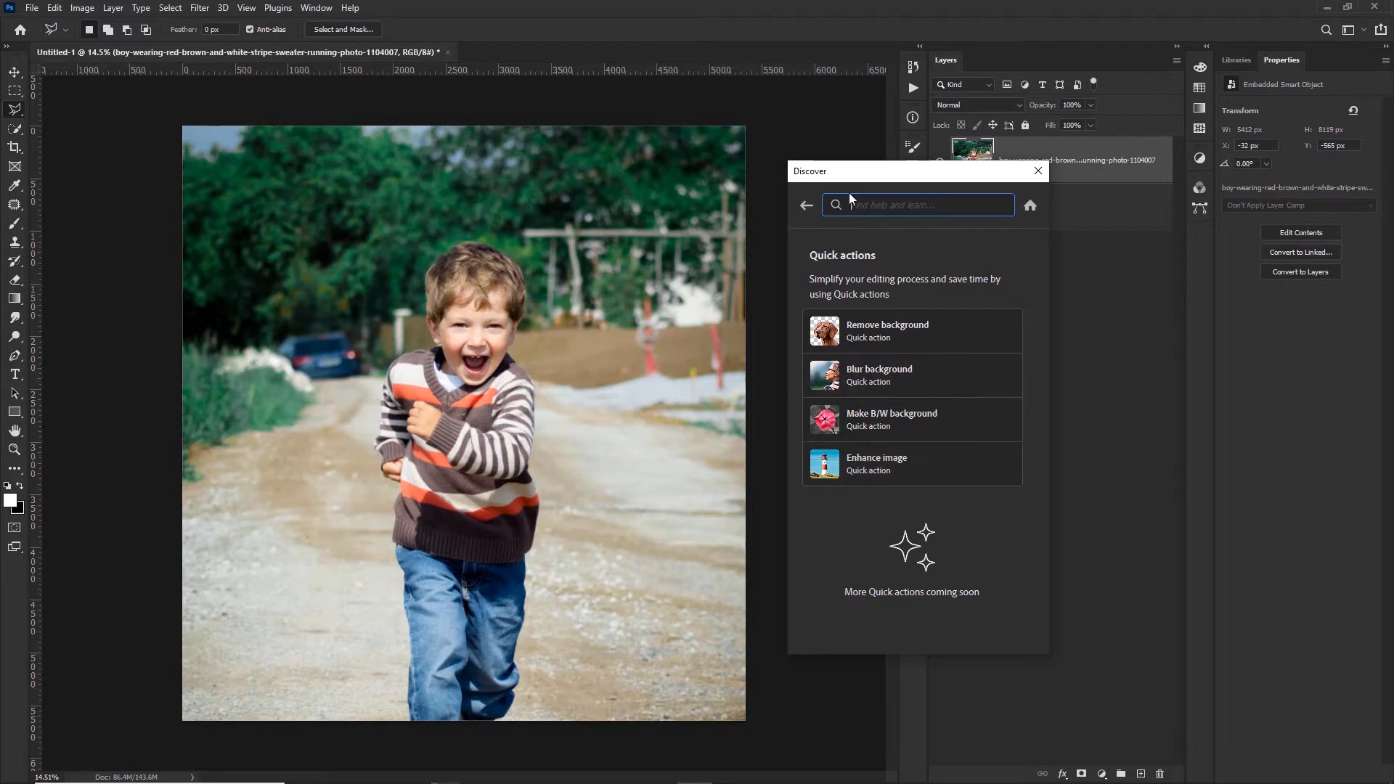
drag(858, 178, 984, 226)
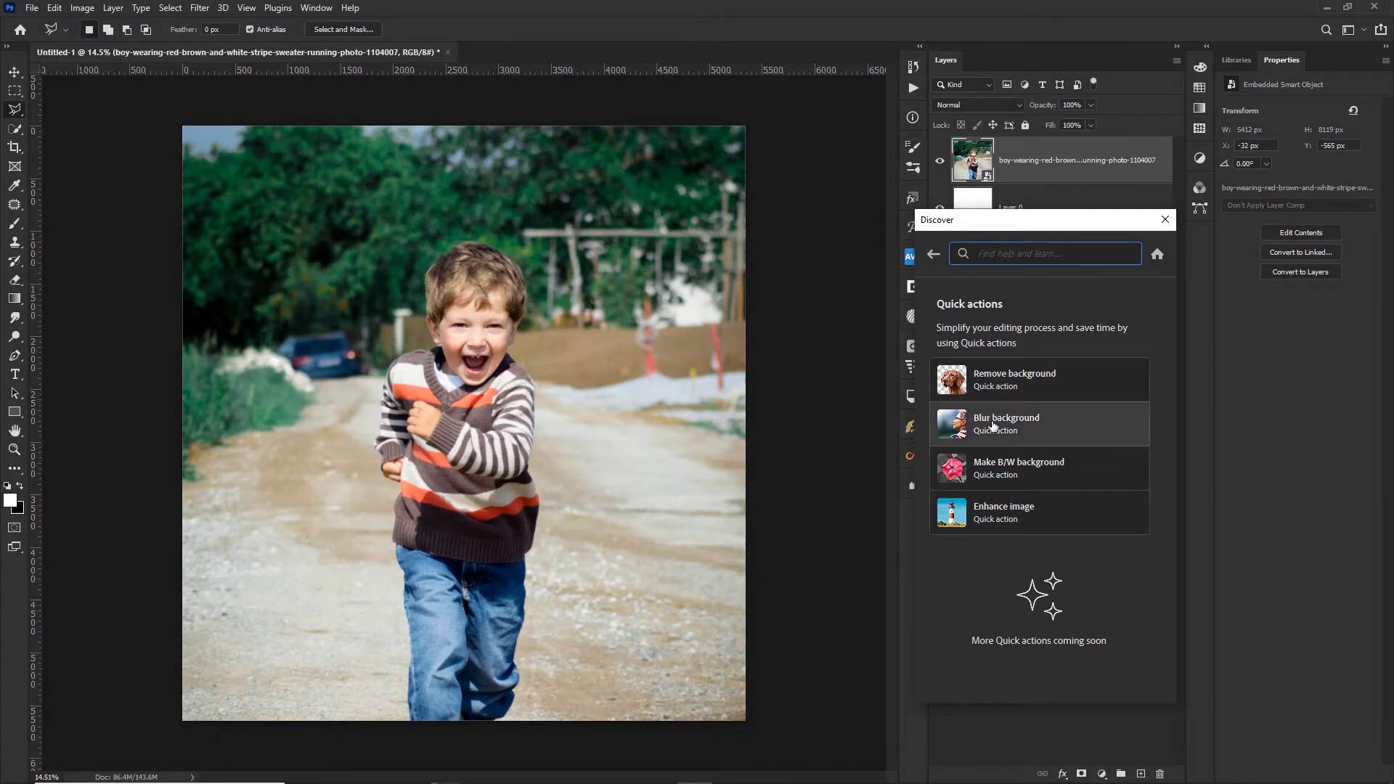
Apply the Remove background quick action to the boy photo layer and inspect the cut-out edges.
click(1000, 384)
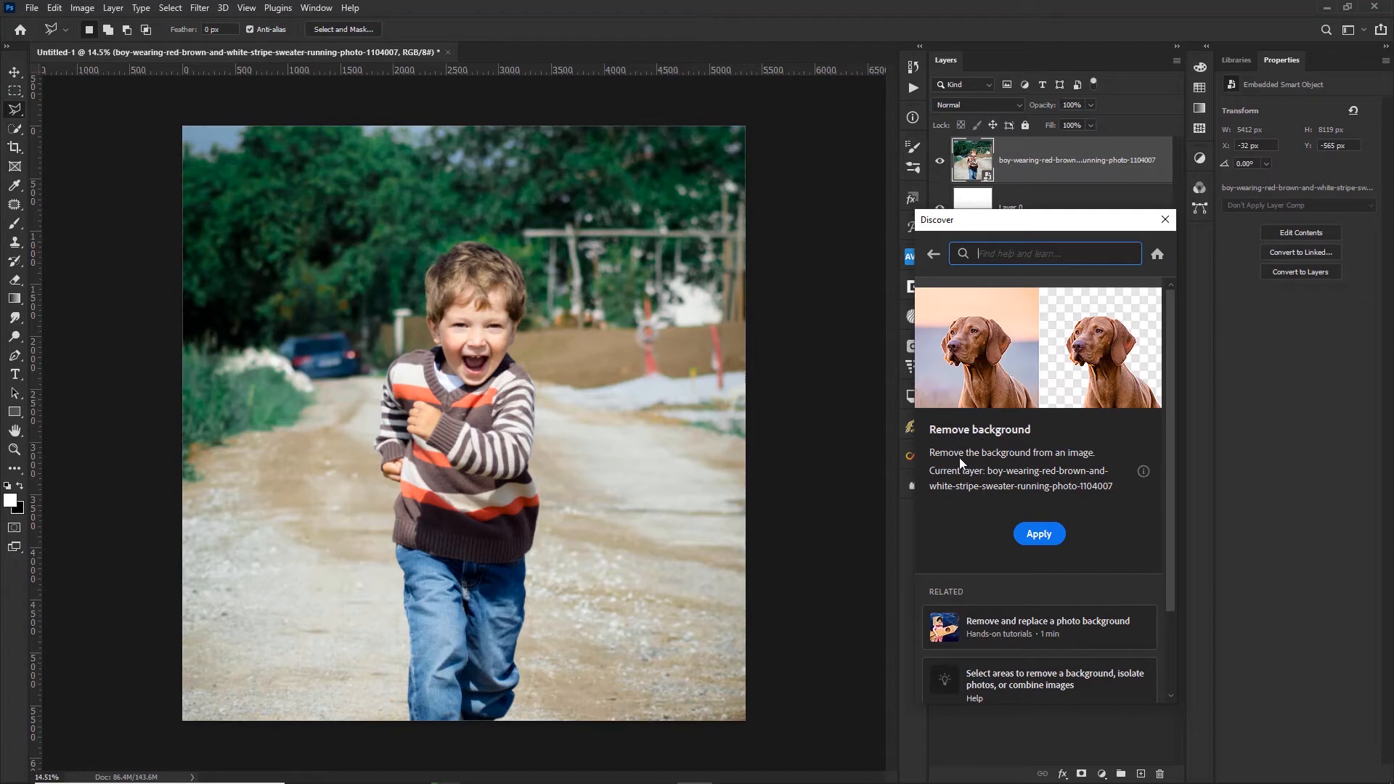
click(1050, 536)
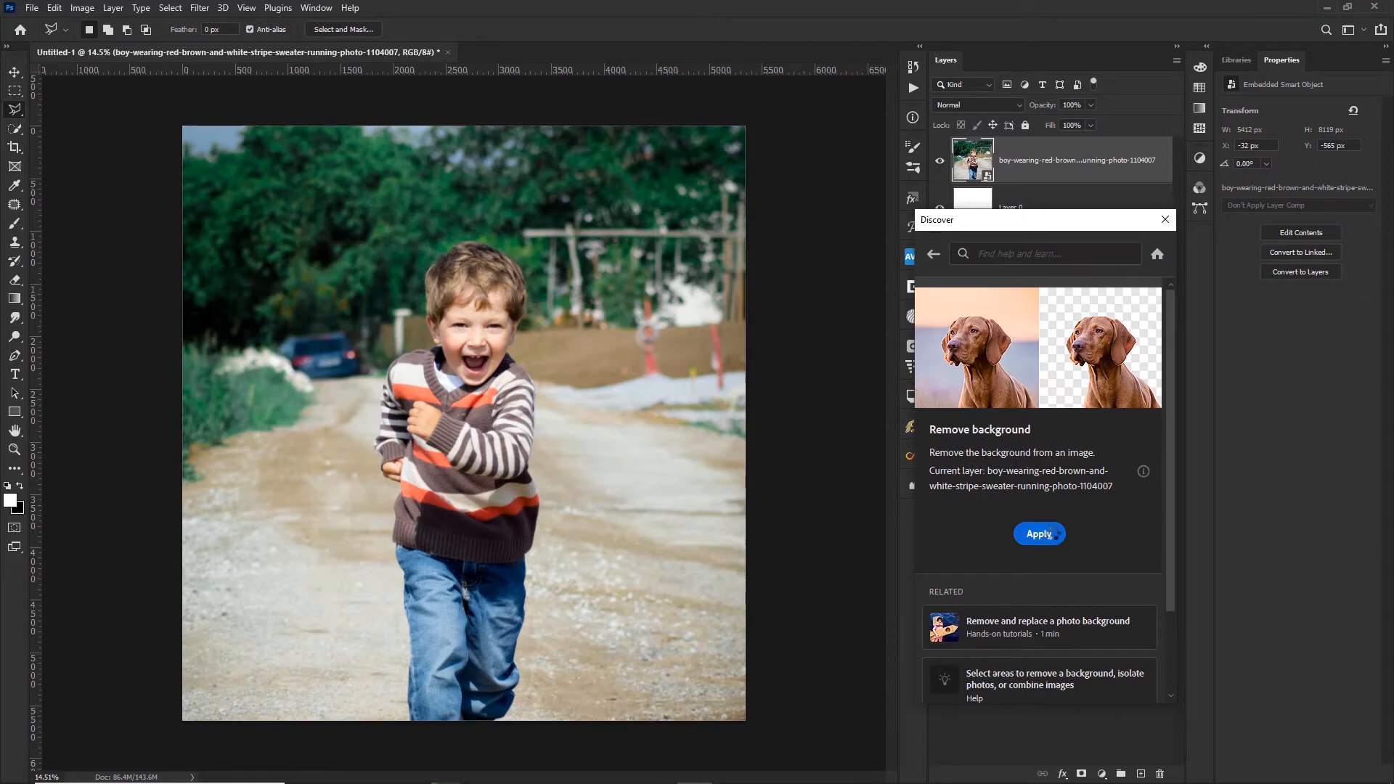
drag(997, 220, 968, 314)
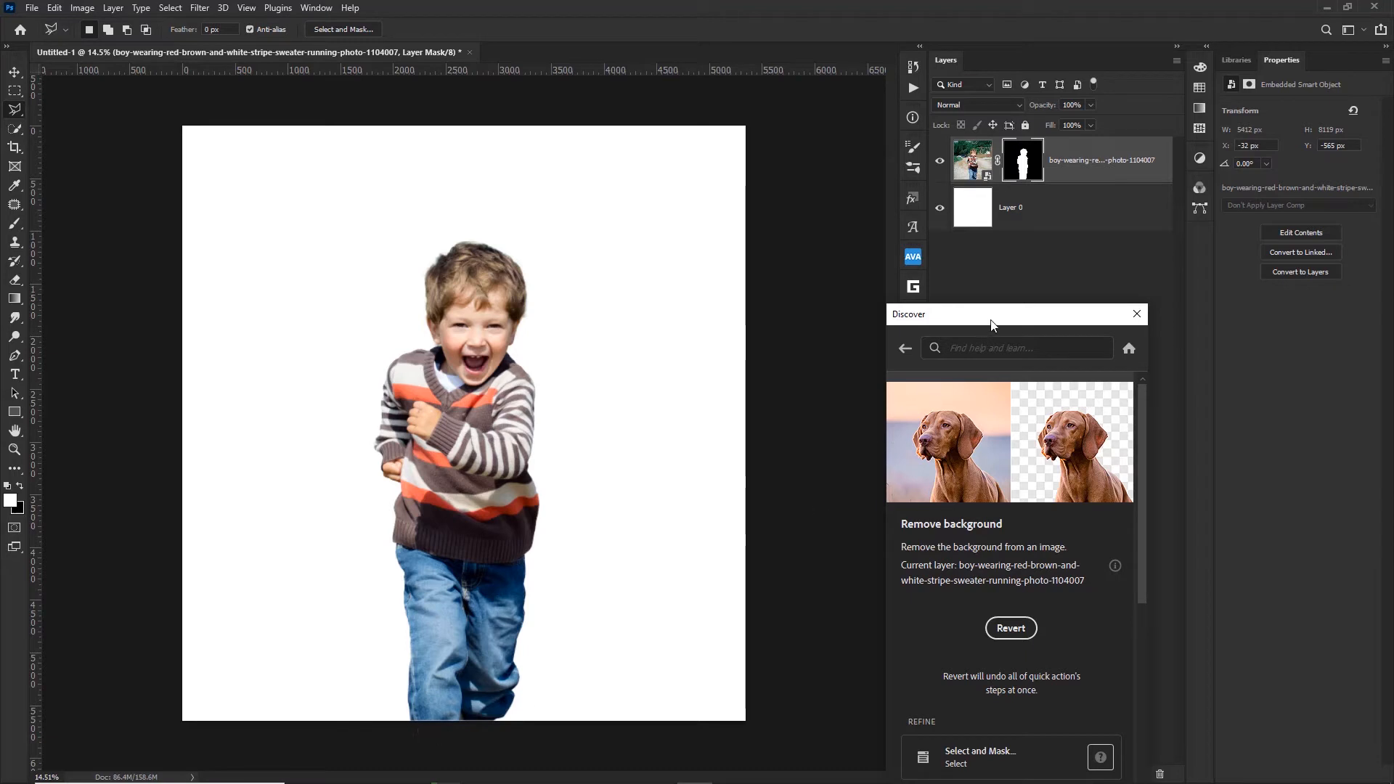
drag(982, 314, 937, 283)
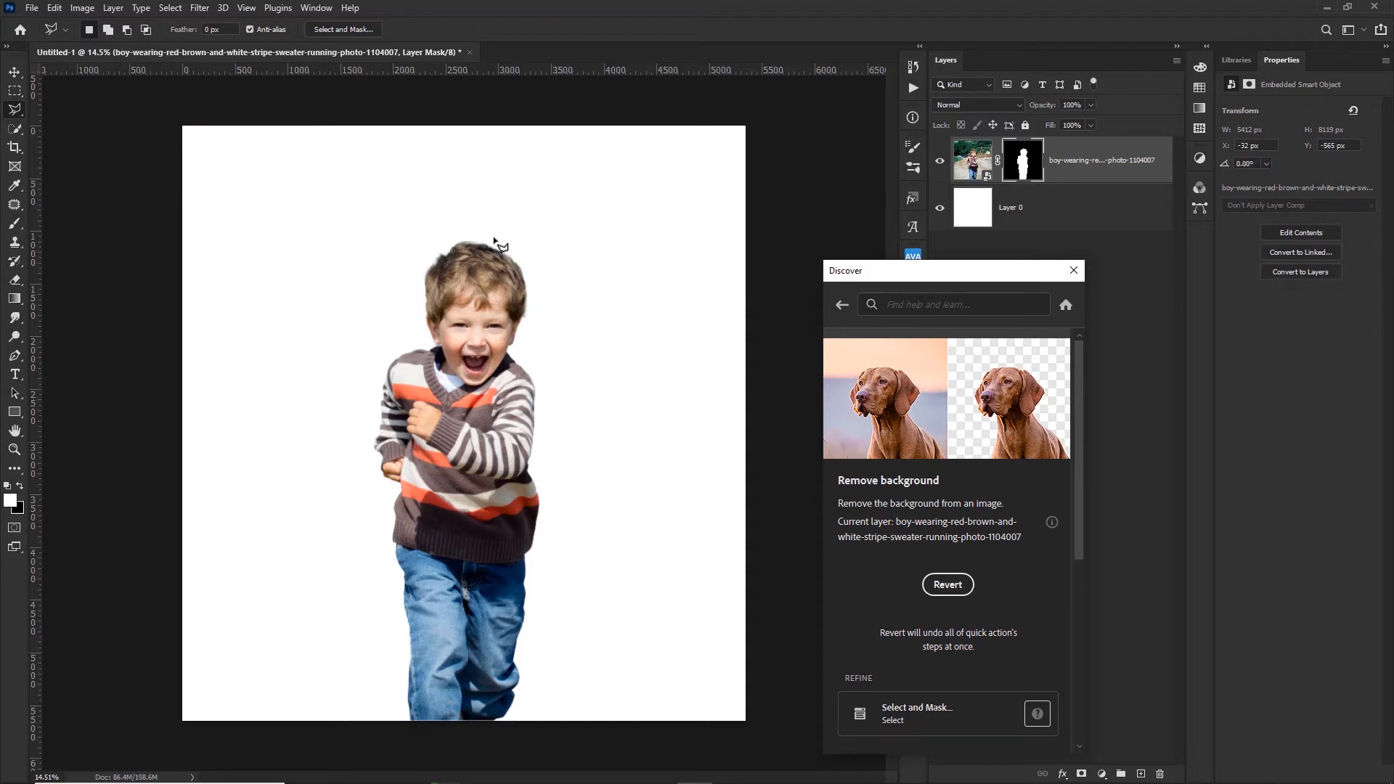
scroll(438, 249, up, 2)
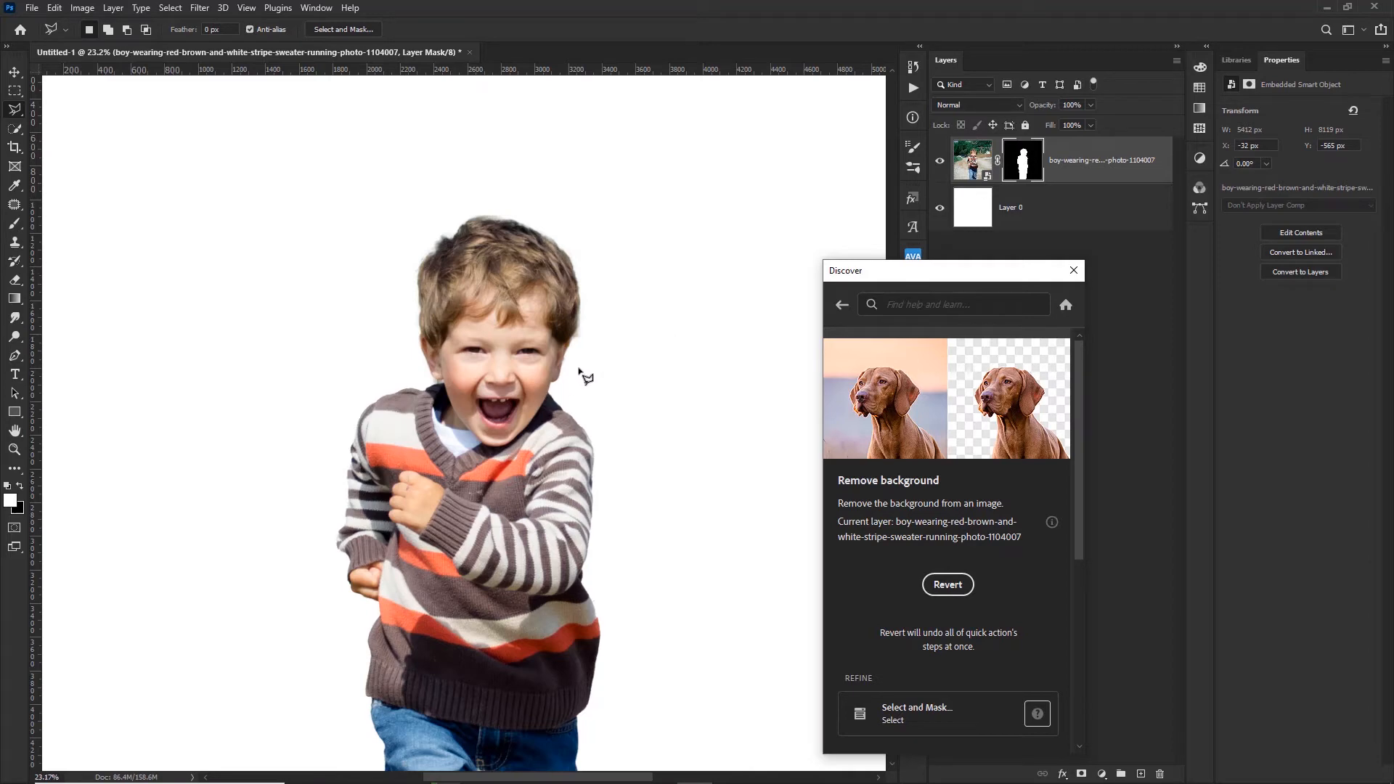
scroll(503, 298, up, 3)
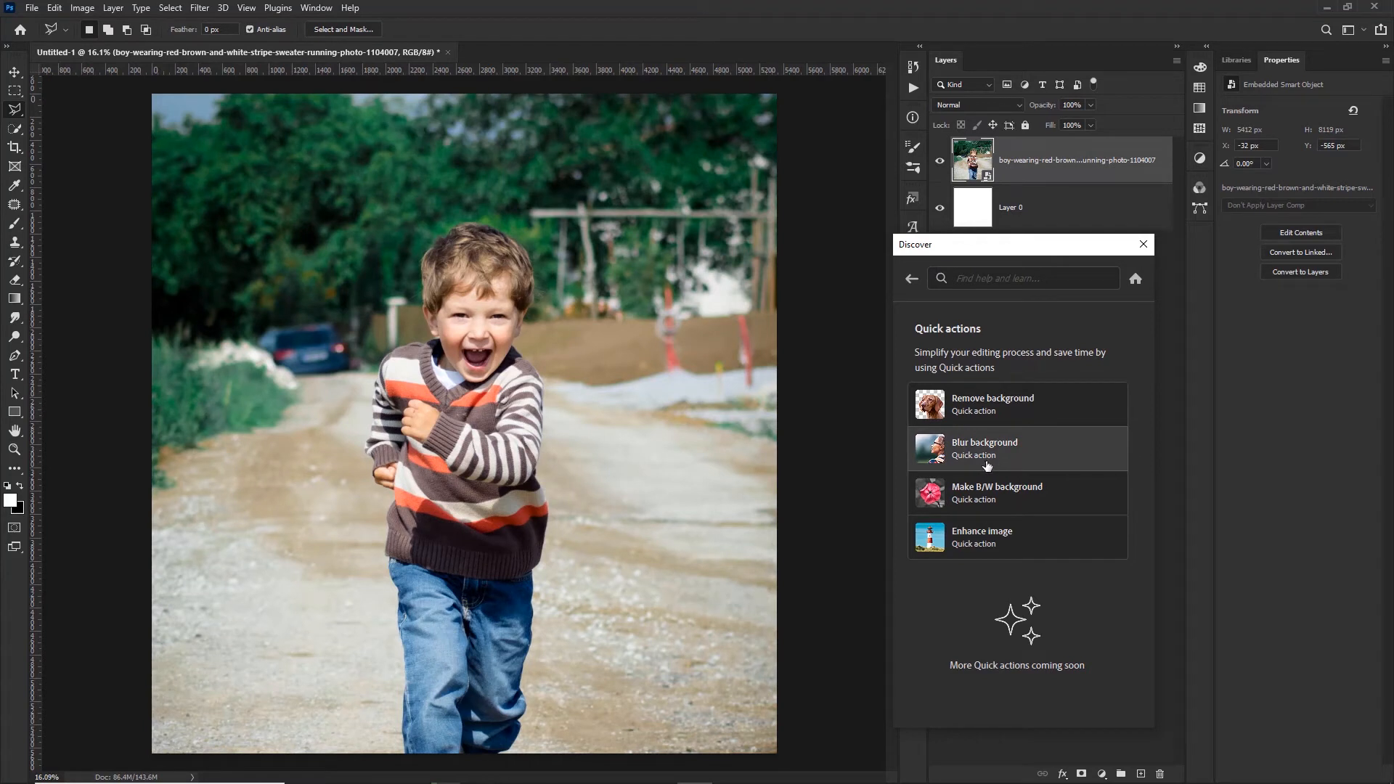
Apply the Blur background quick action to the boy photo layer and uncover the resulting layers for inspection.
click(984, 456)
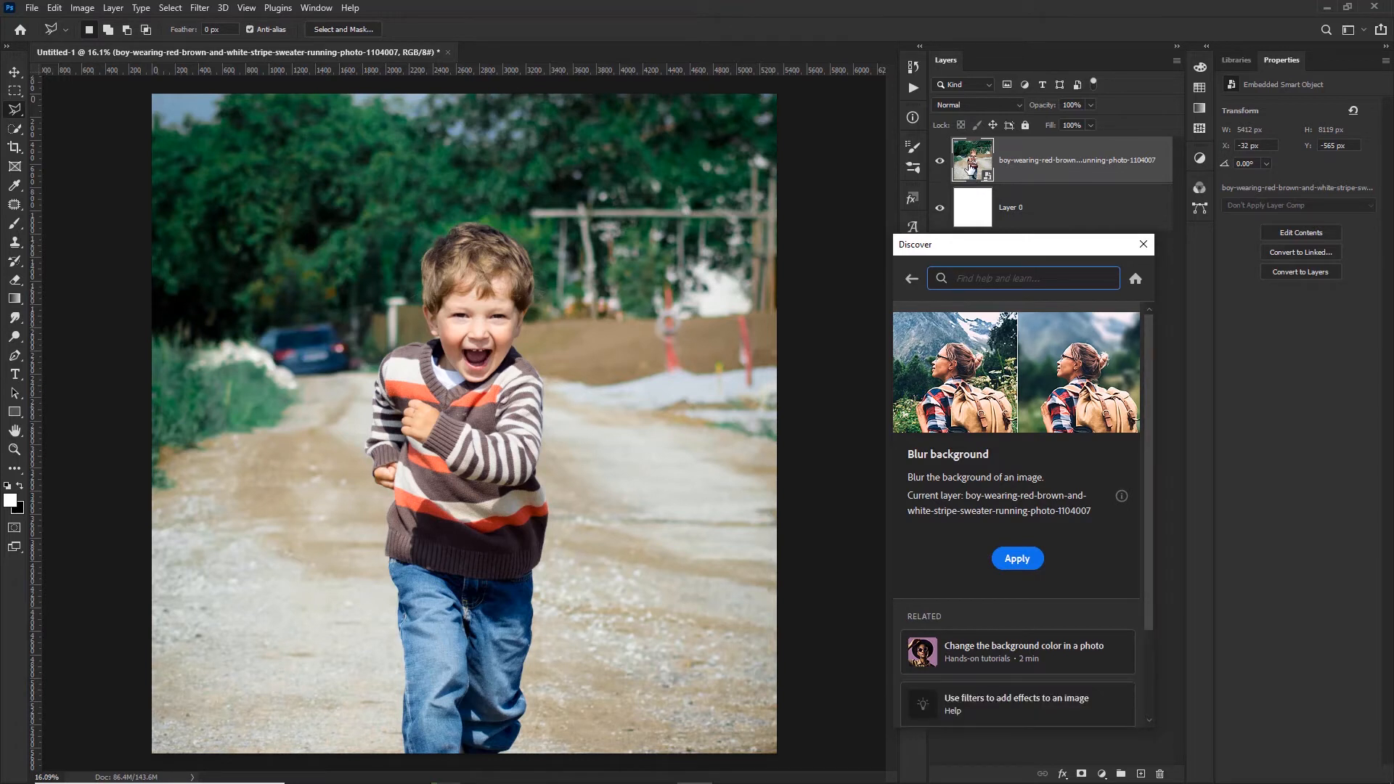
click(1016, 560)
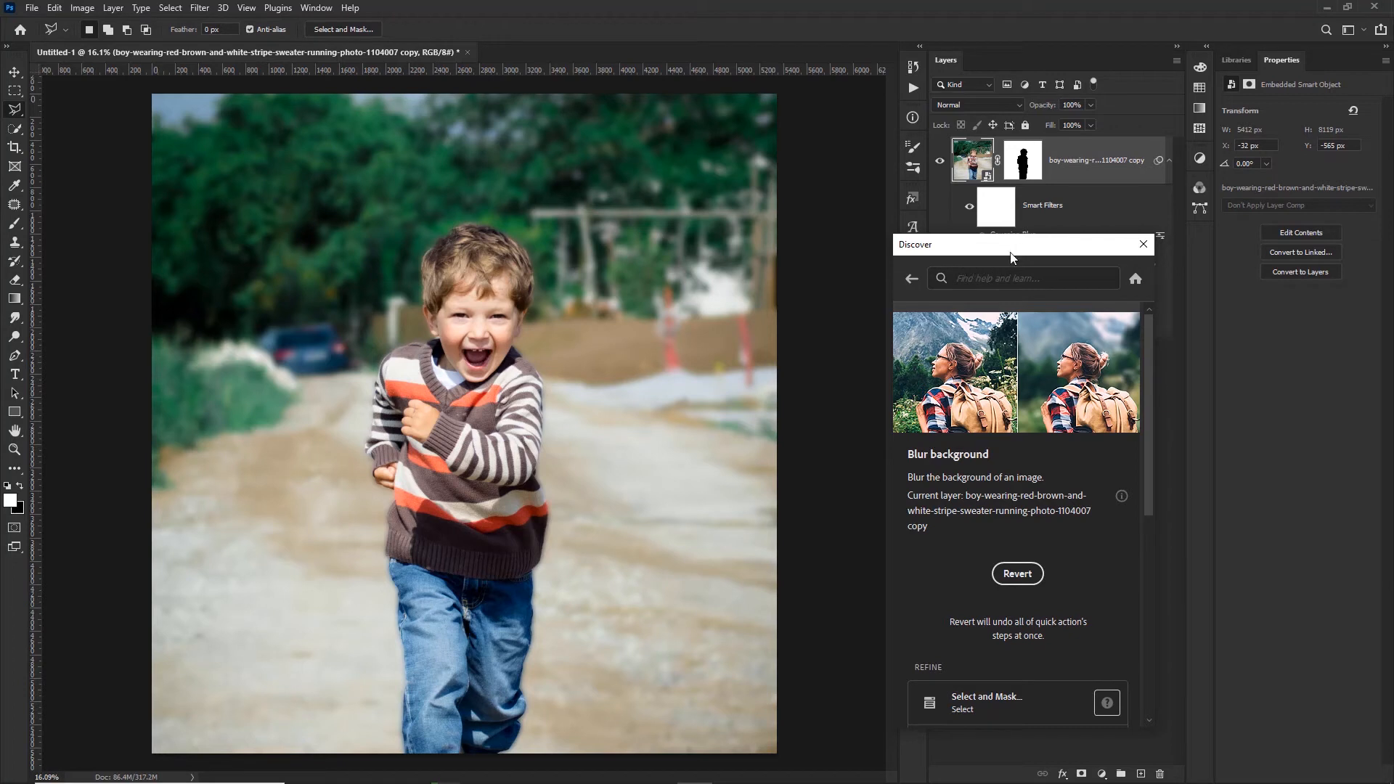
drag(1011, 256, 1015, 283)
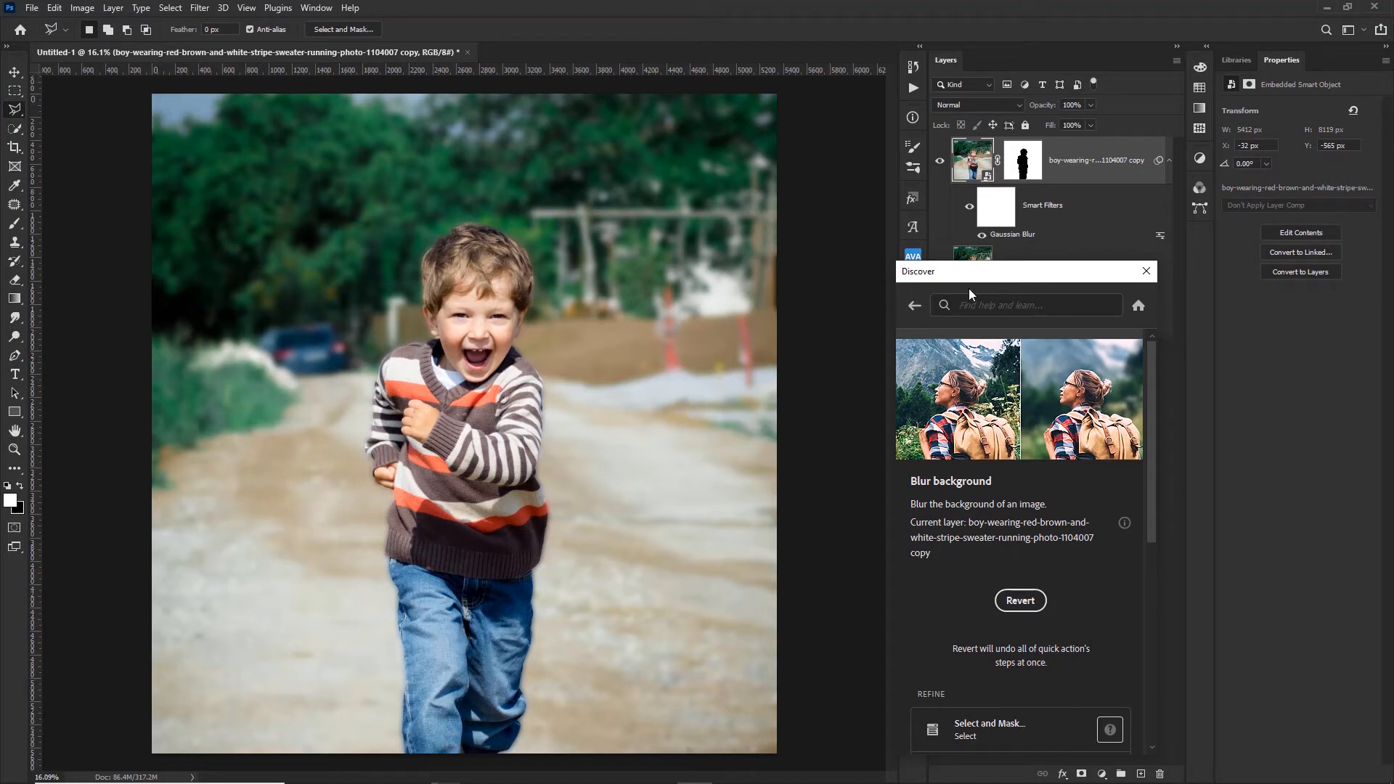
drag(982, 278, 991, 340)
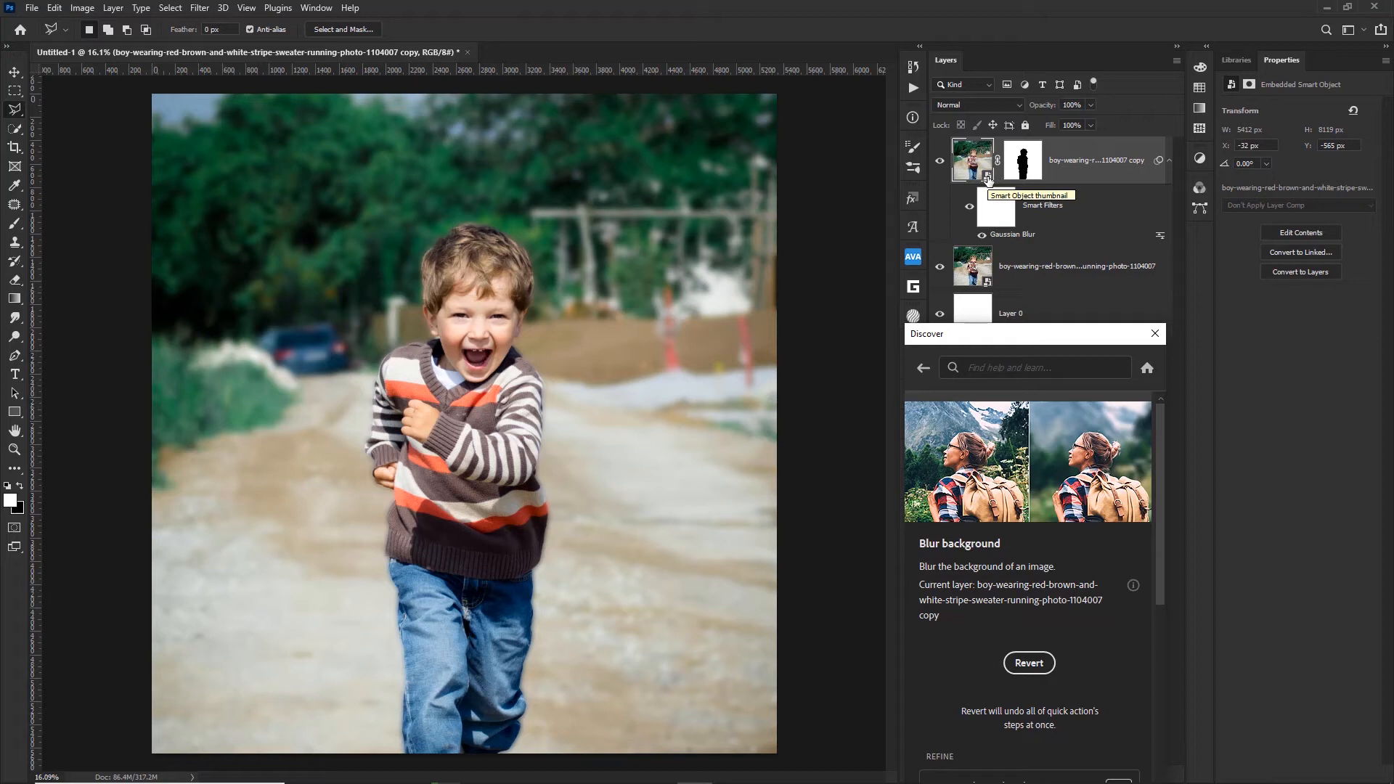
Set the radius of the blurred copy's Gaussian Blur smart filter to 27.7 pixels.
double_click(1002, 235)
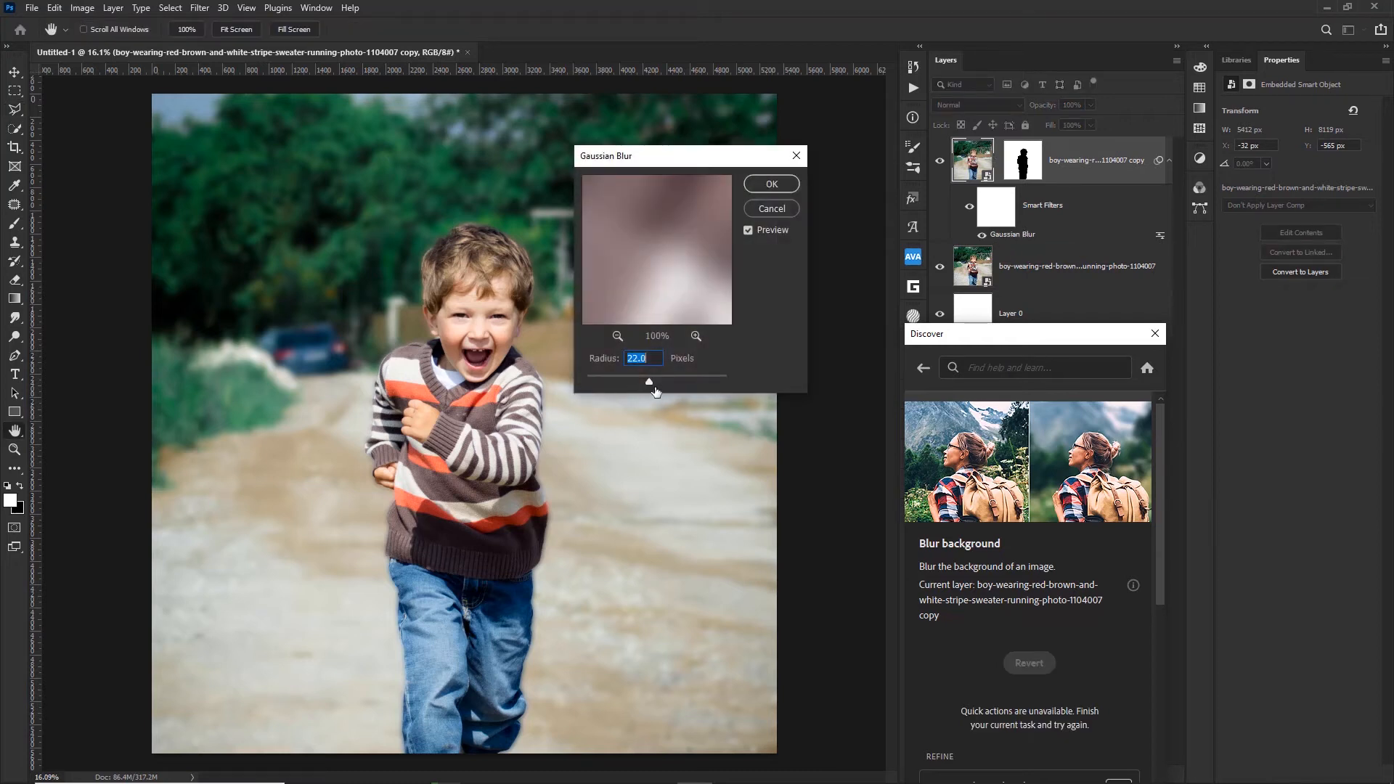
drag(653, 385, 670, 385)
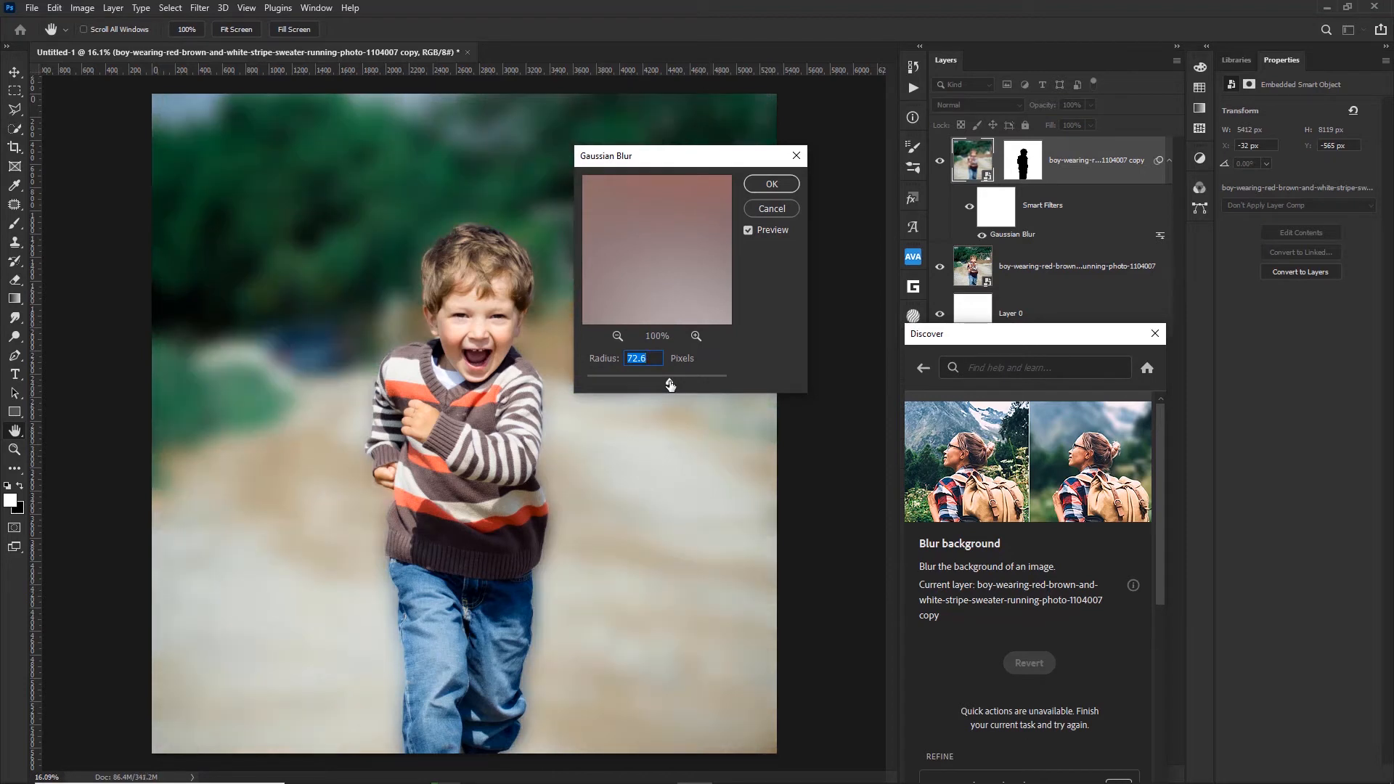
mouse_move(670, 384)
mouse_down()
mouse_move(613, 385)
mouse_move(652, 385)
mouse_up()
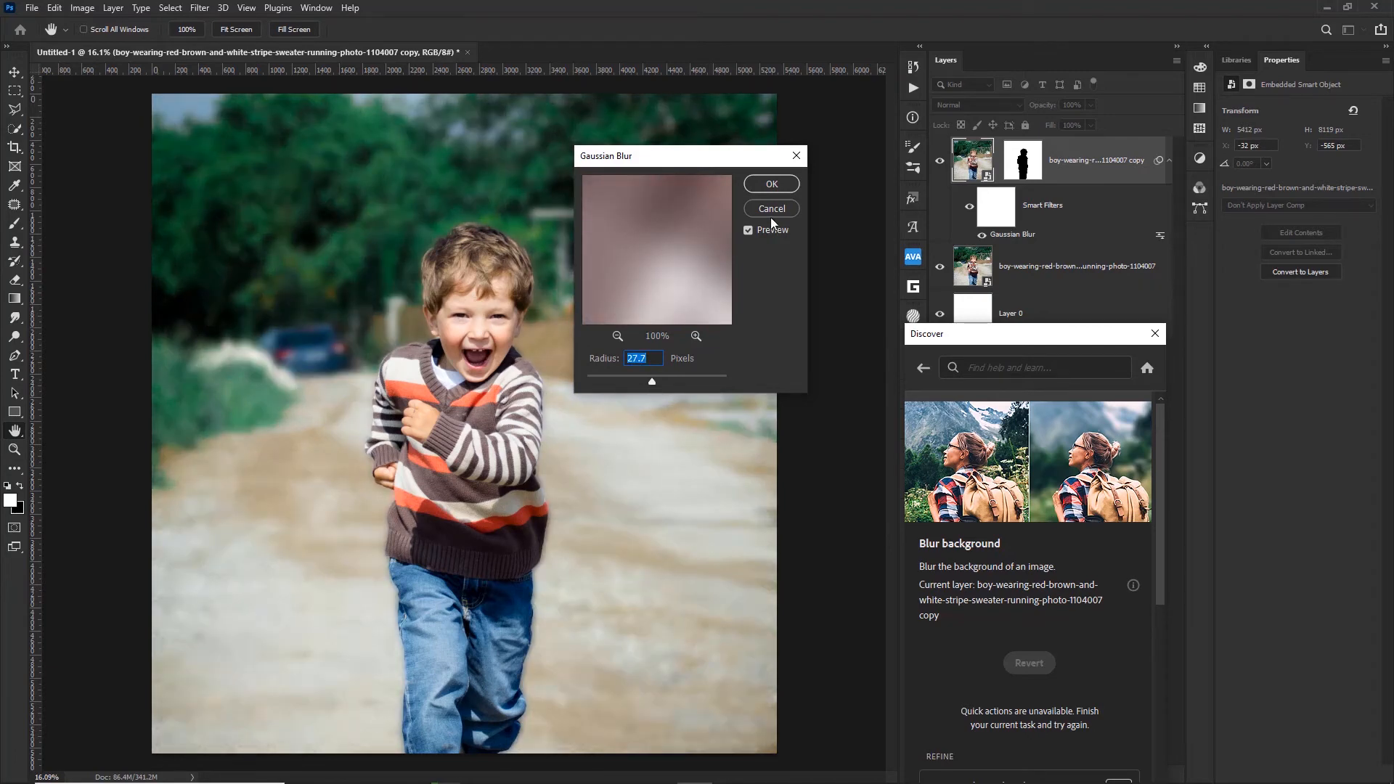
click(772, 185)
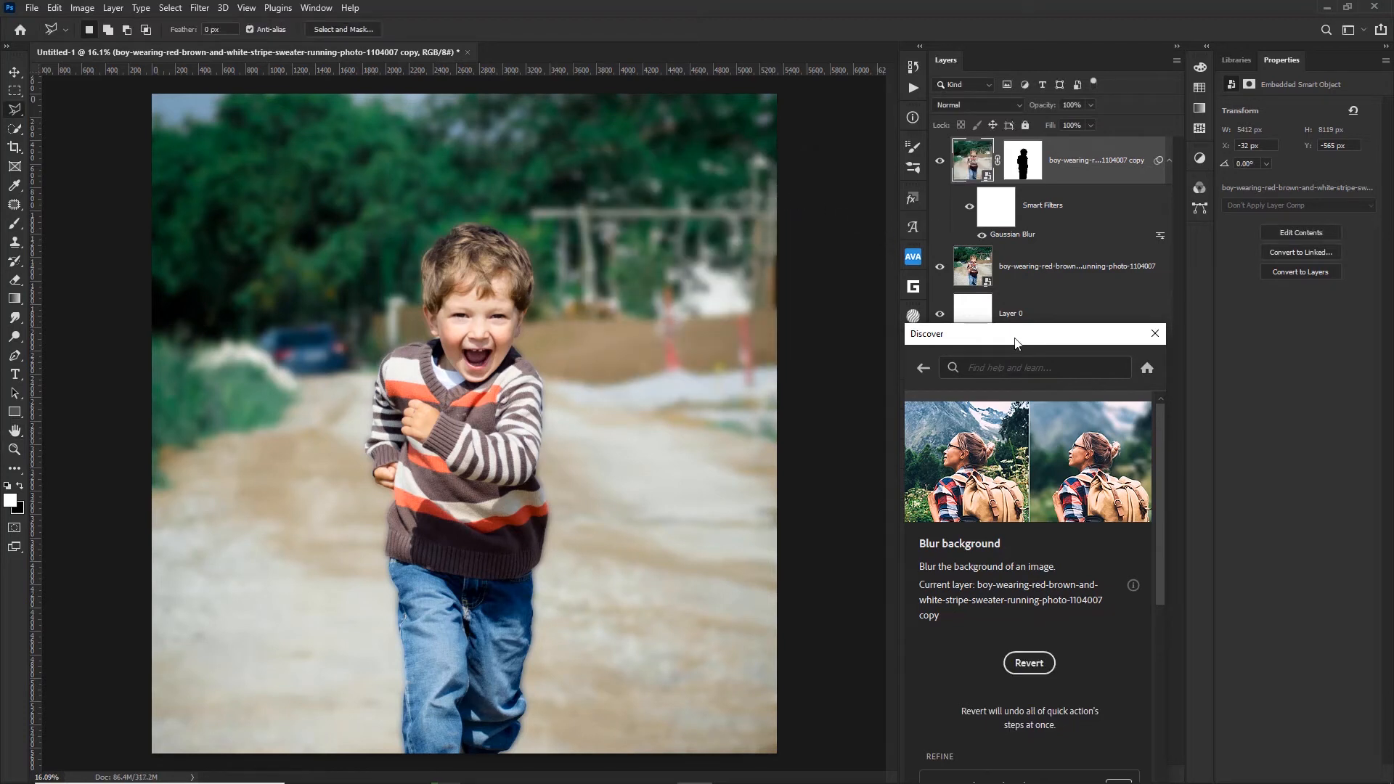
Revert the Blur background quick action and return to the Quick actions list.
drag(1017, 341, 989, 242)
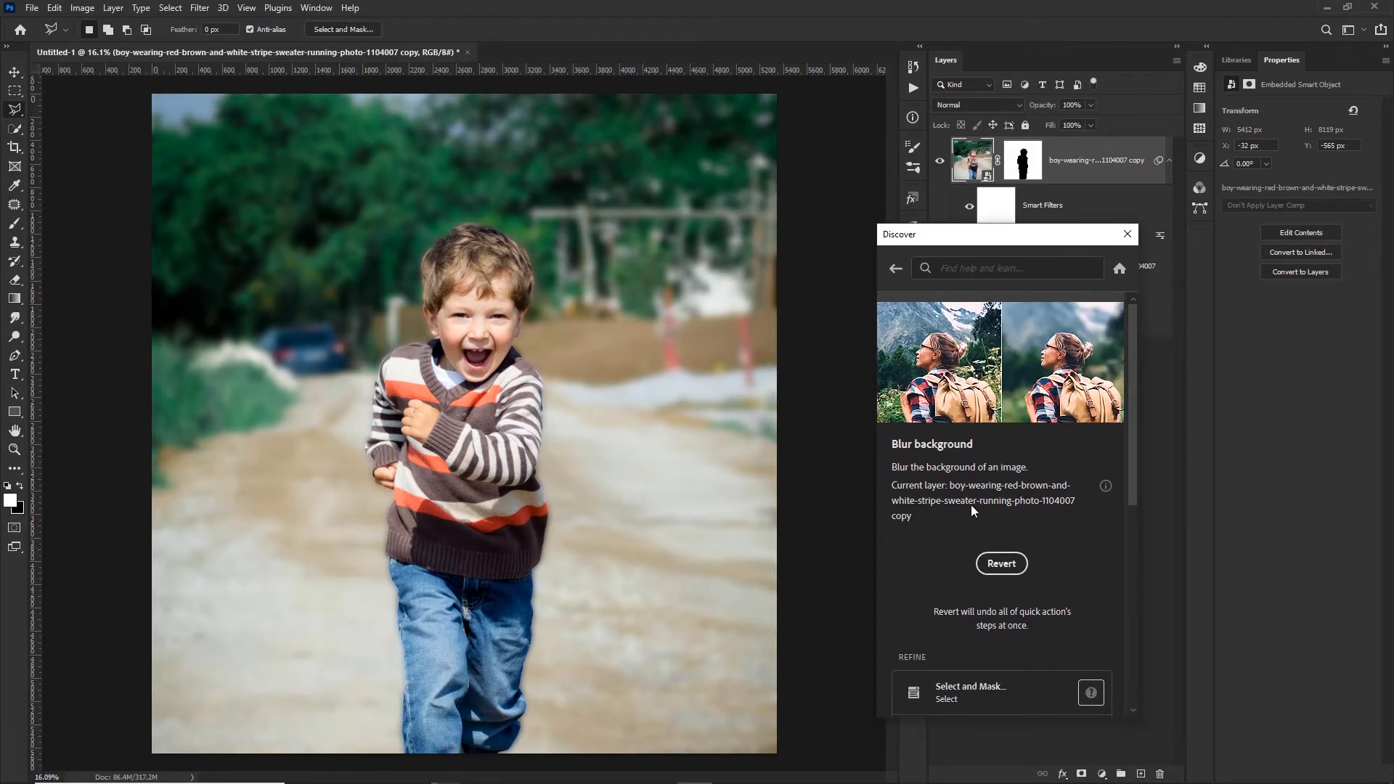
click(1001, 565)
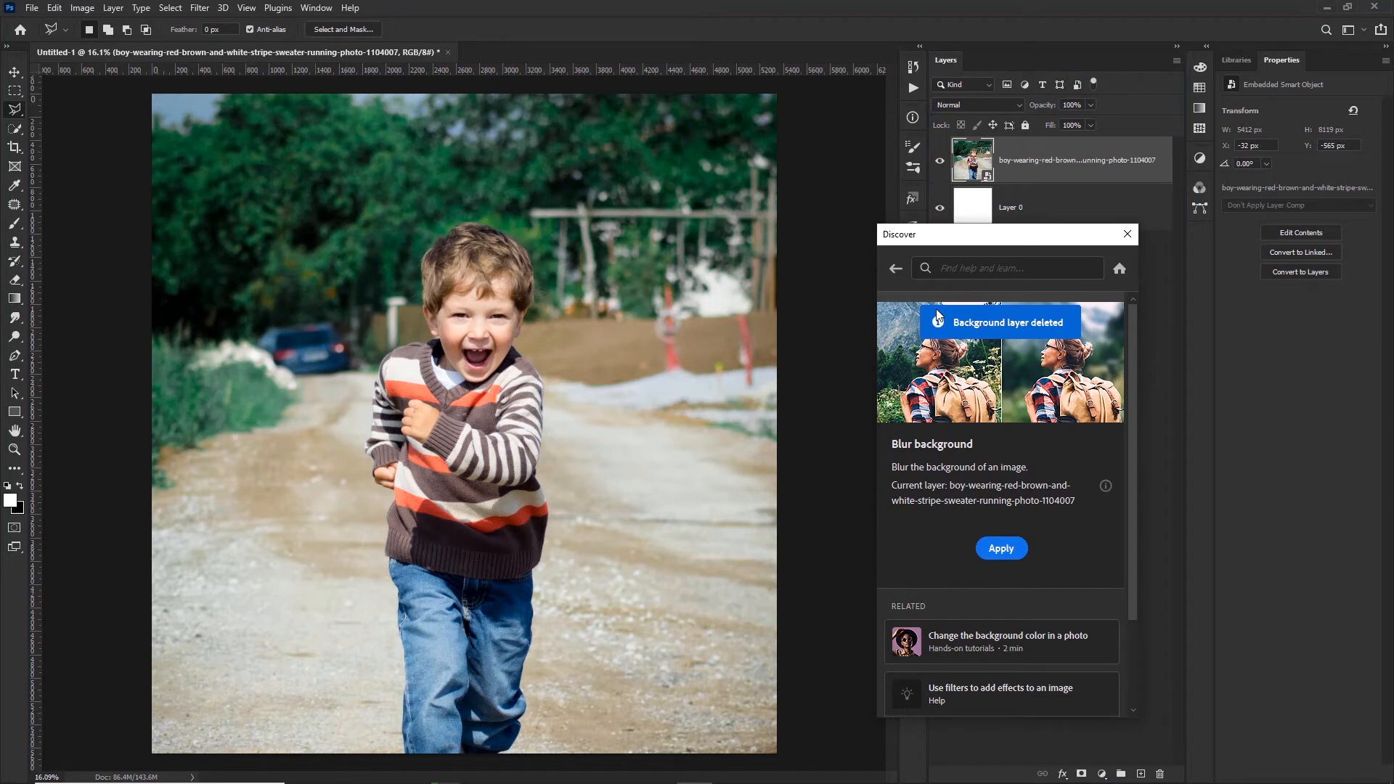
click(896, 268)
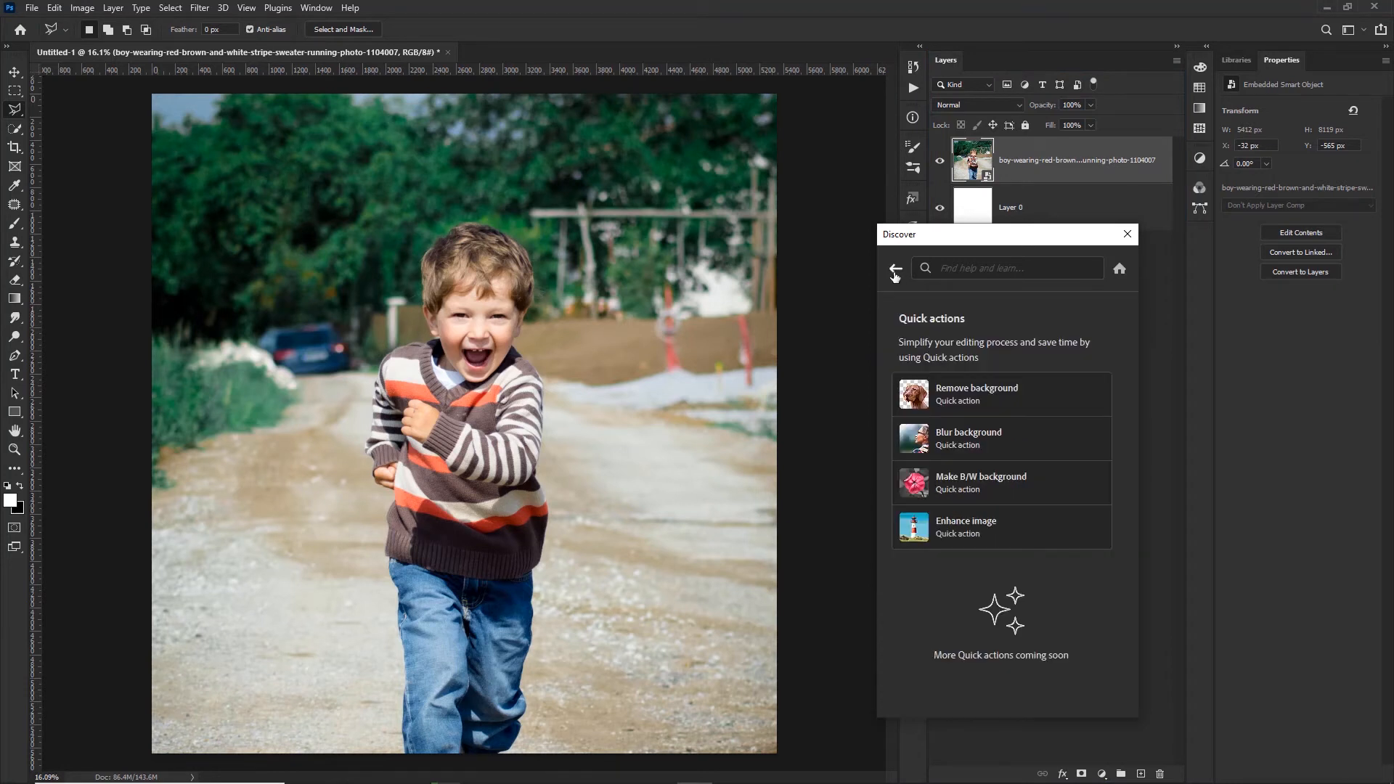
Apply the Make B/W background quick action to the boy photo layer and examine its smart filter mask and layer.
click(947, 482)
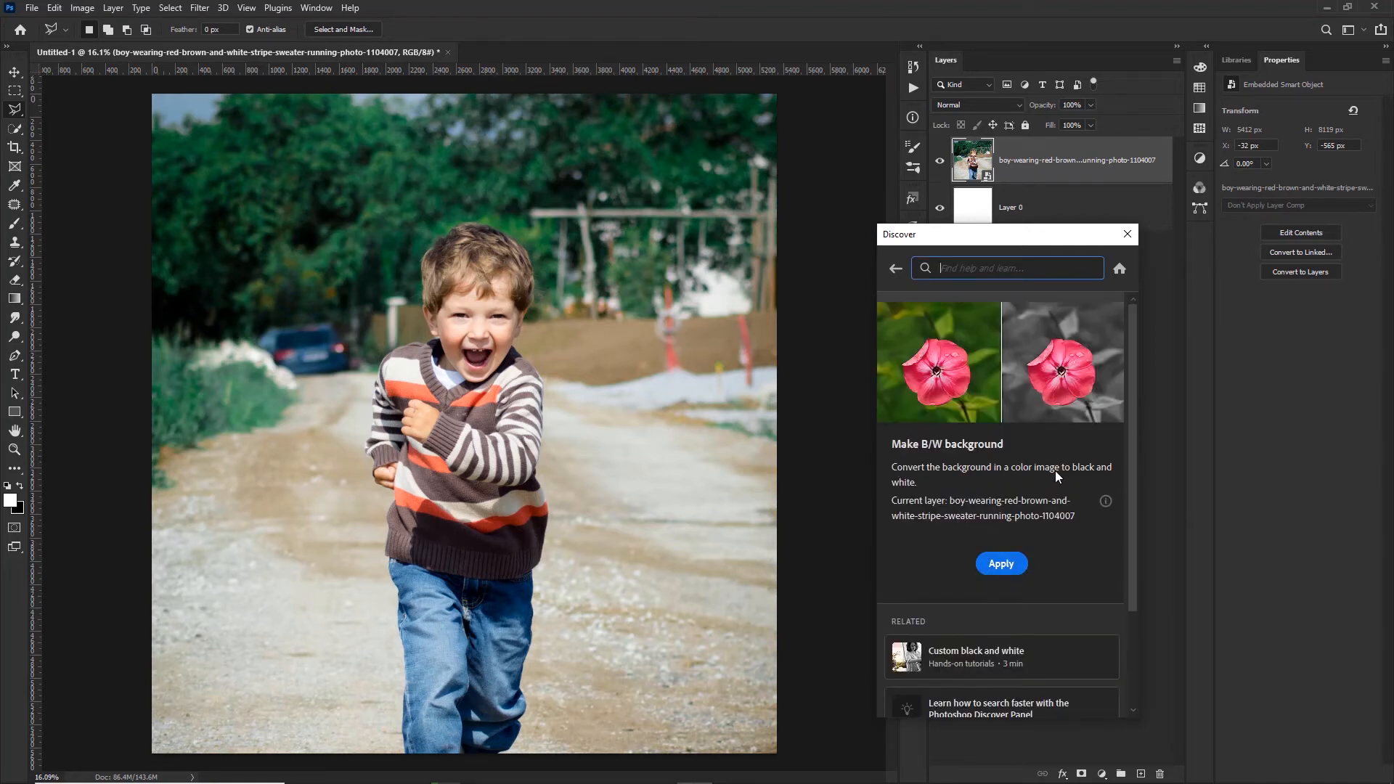
click(999, 566)
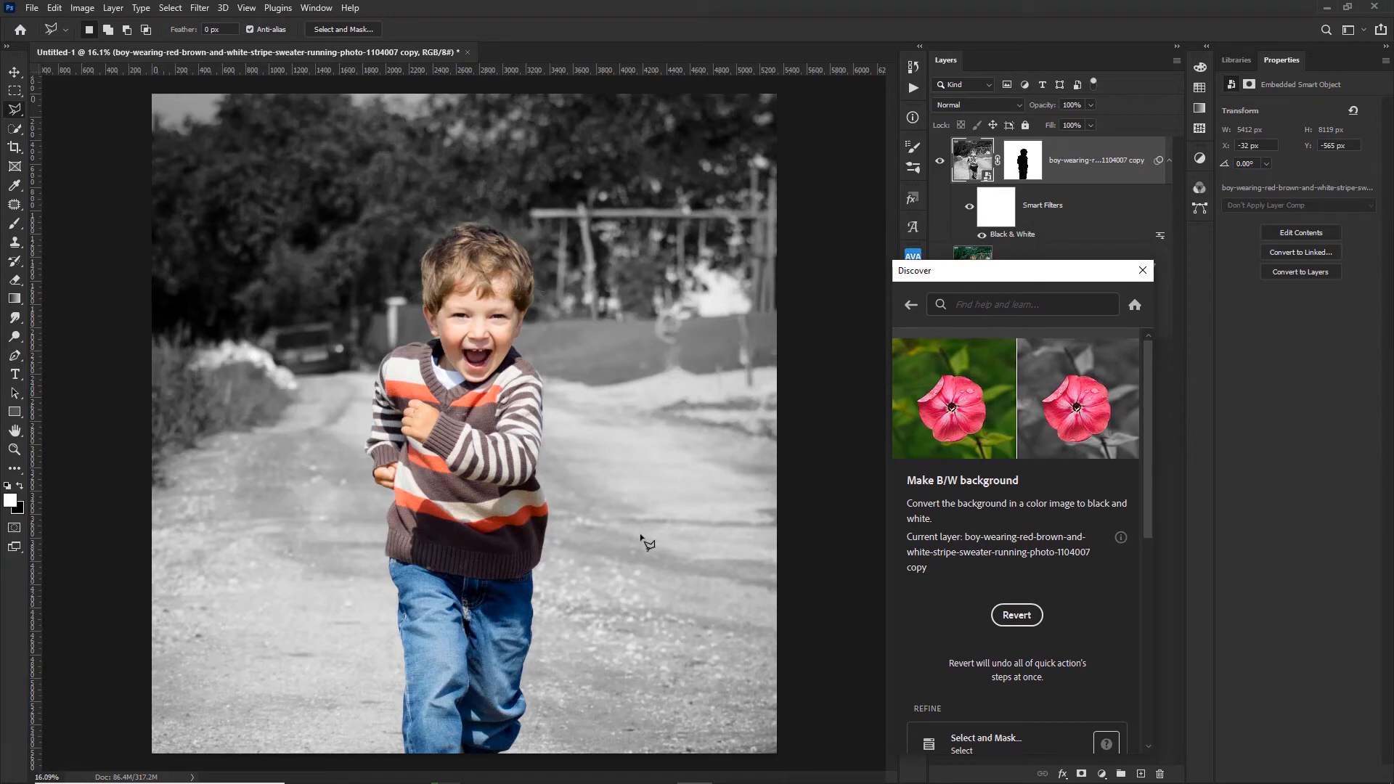
drag(1001, 275, 1010, 335)
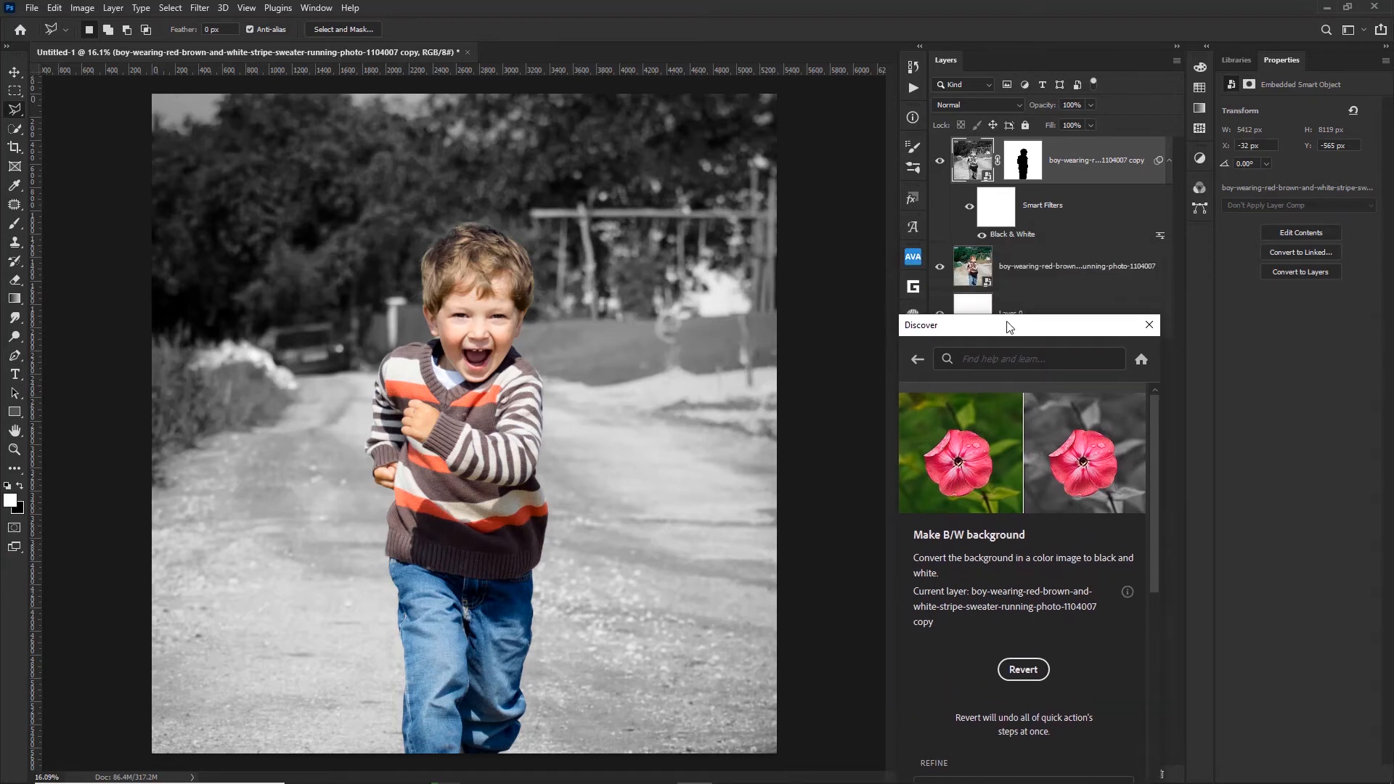
click(1000, 214)
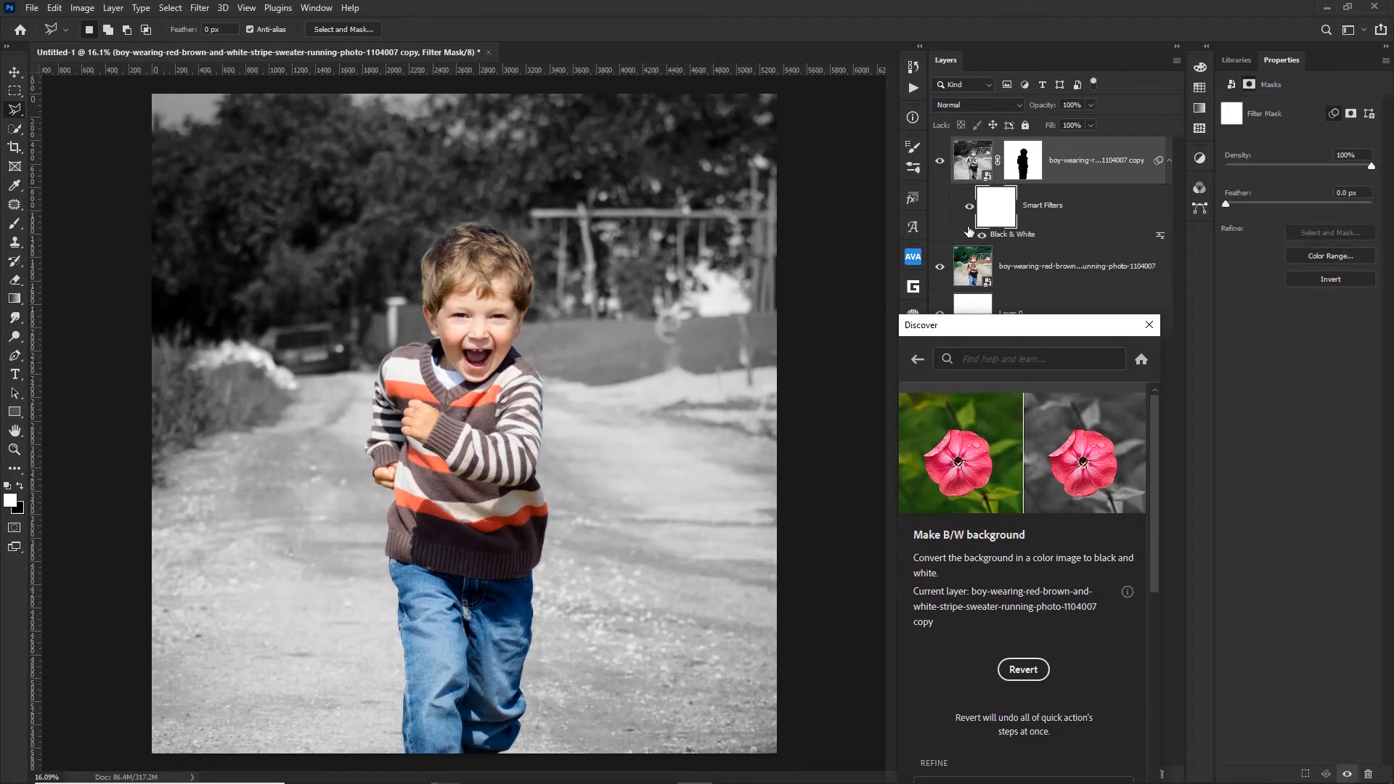
click(975, 172)
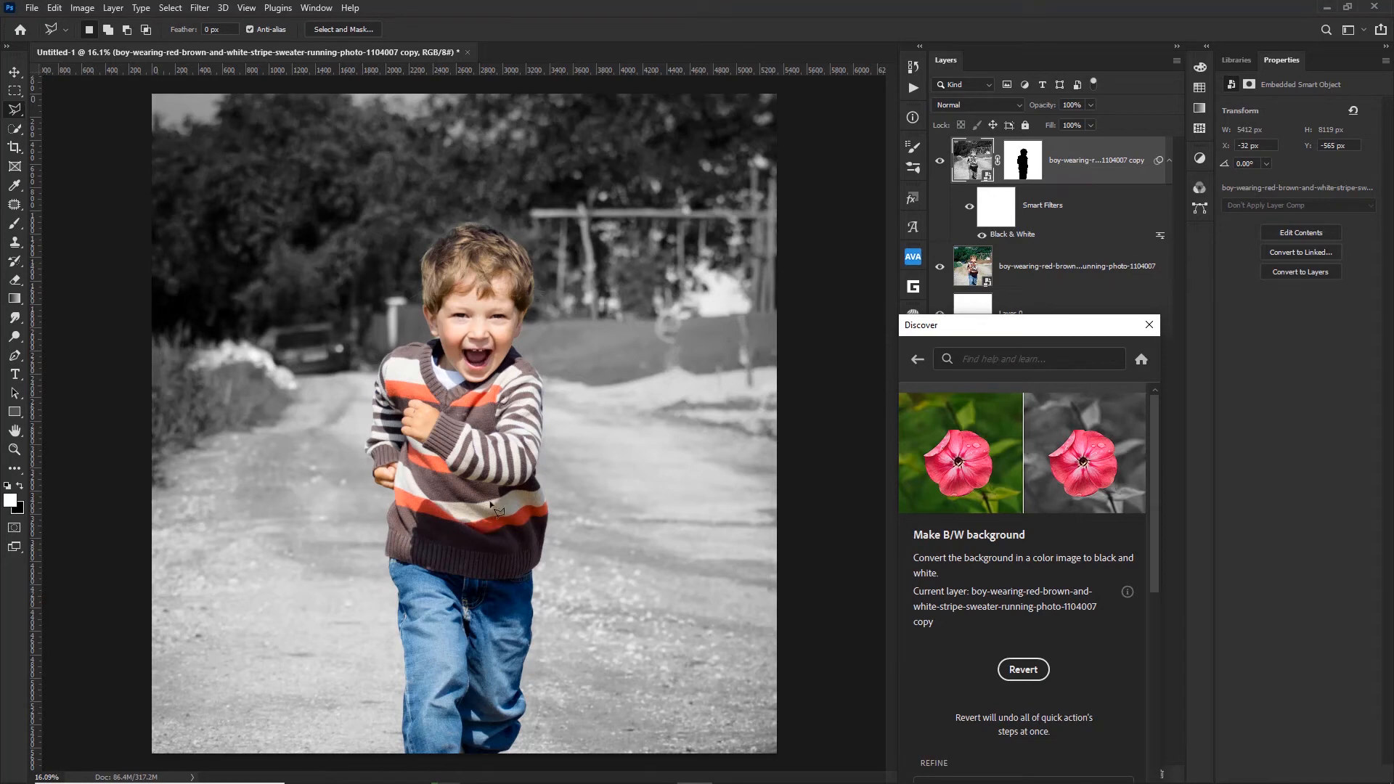
Edit the Black & White smart filter on the copied layer, setting Reds to -40% and adjusting Yellows.
double_click(1011, 235)
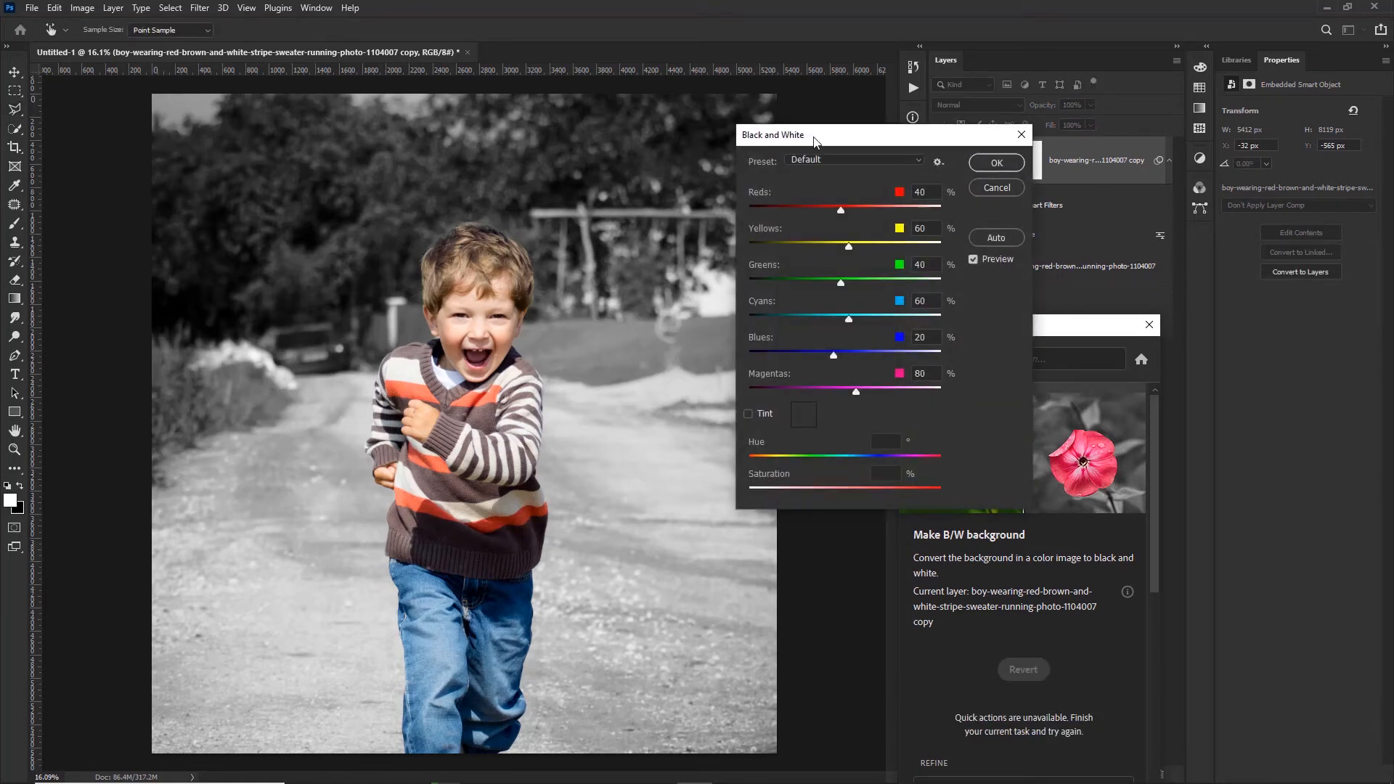
drag(801, 138, 865, 149)
drag(903, 220, 939, 260)
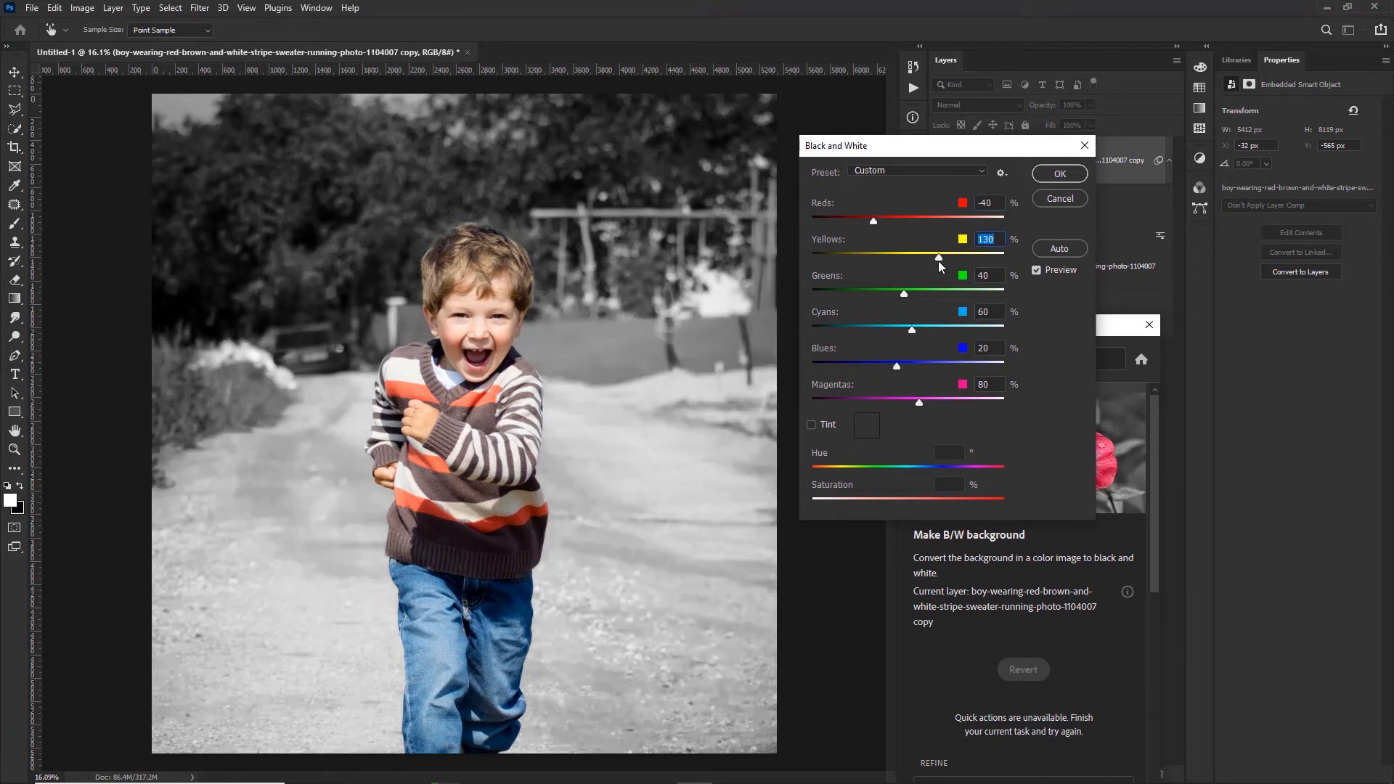
drag(939, 260, 921, 267)
click(1060, 174)
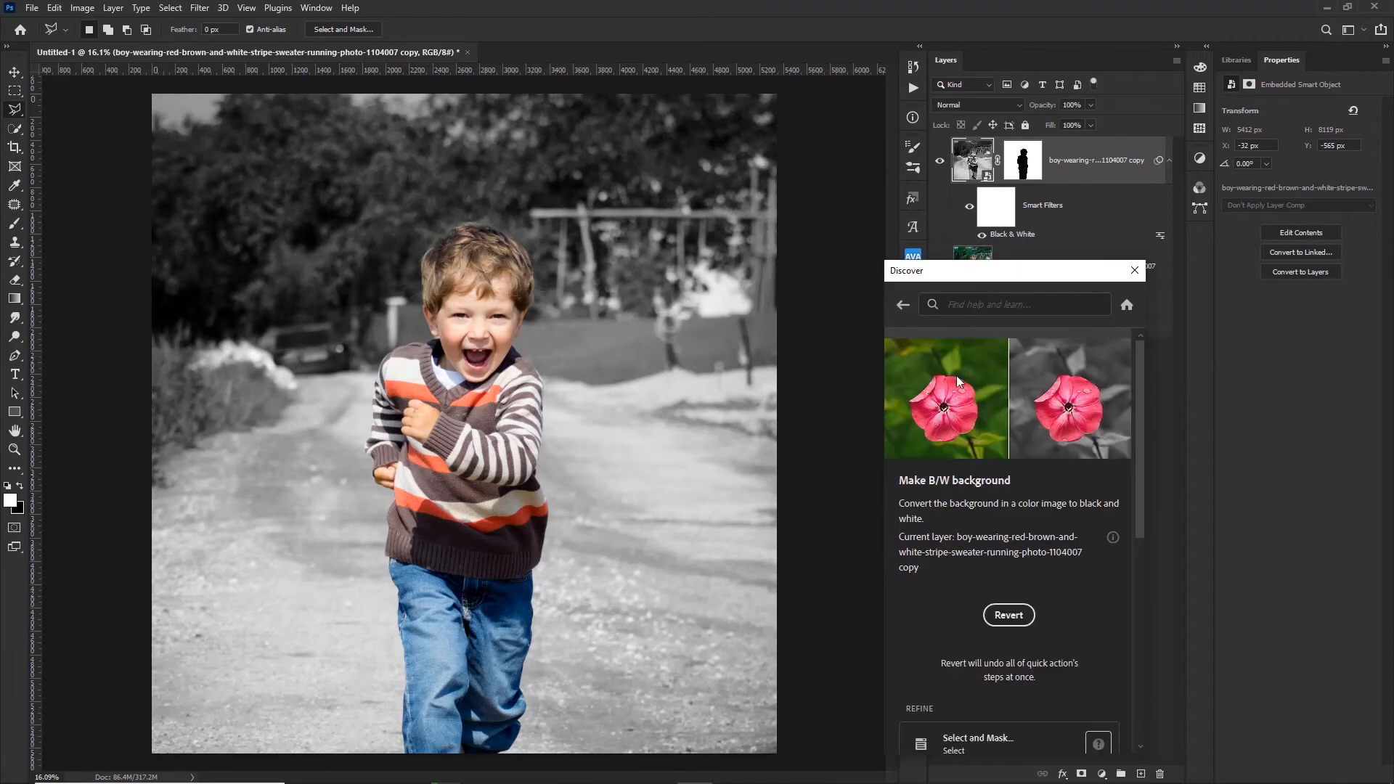
Revert the Make B/W background quick action and return to the Quick actions list.
click(989, 586)
click(886, 275)
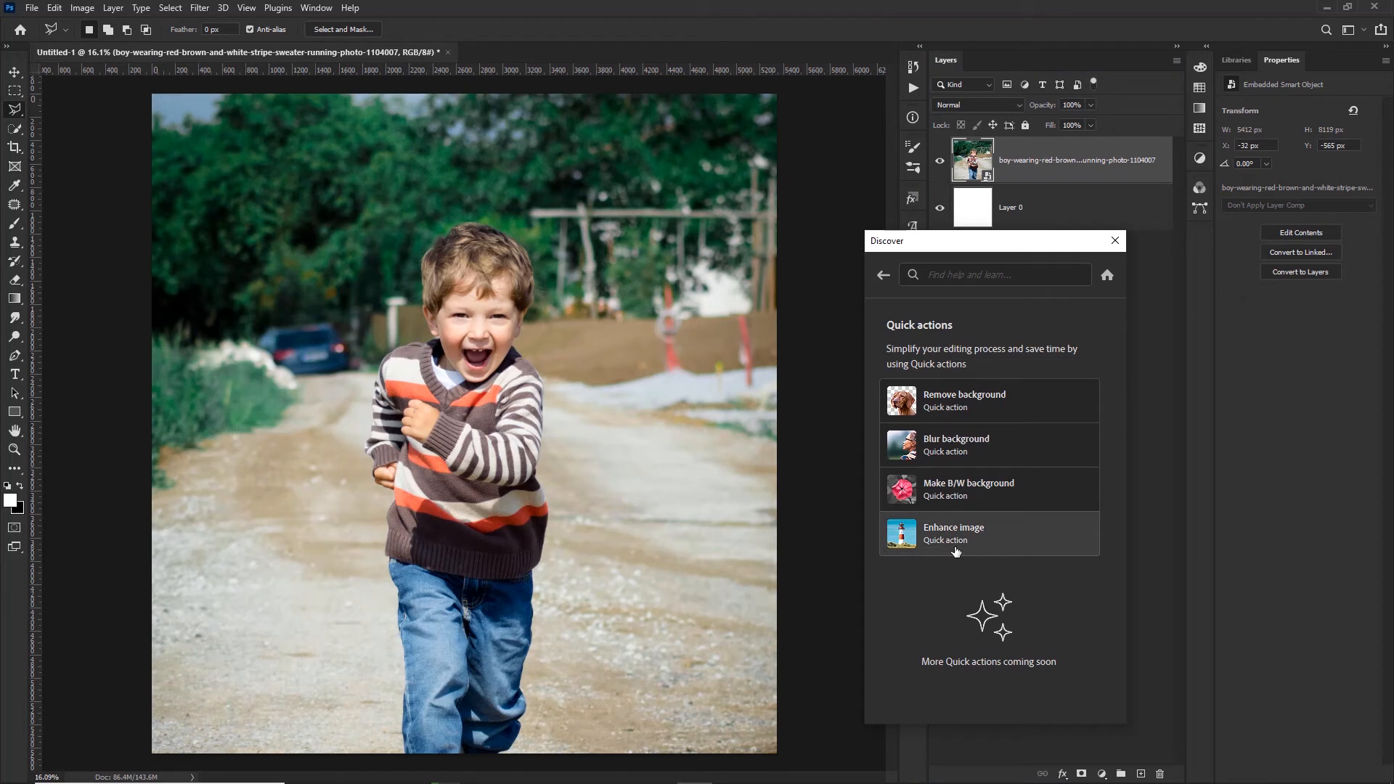
Apply the Enhance image quick action to the boy photo layer.
click(956, 551)
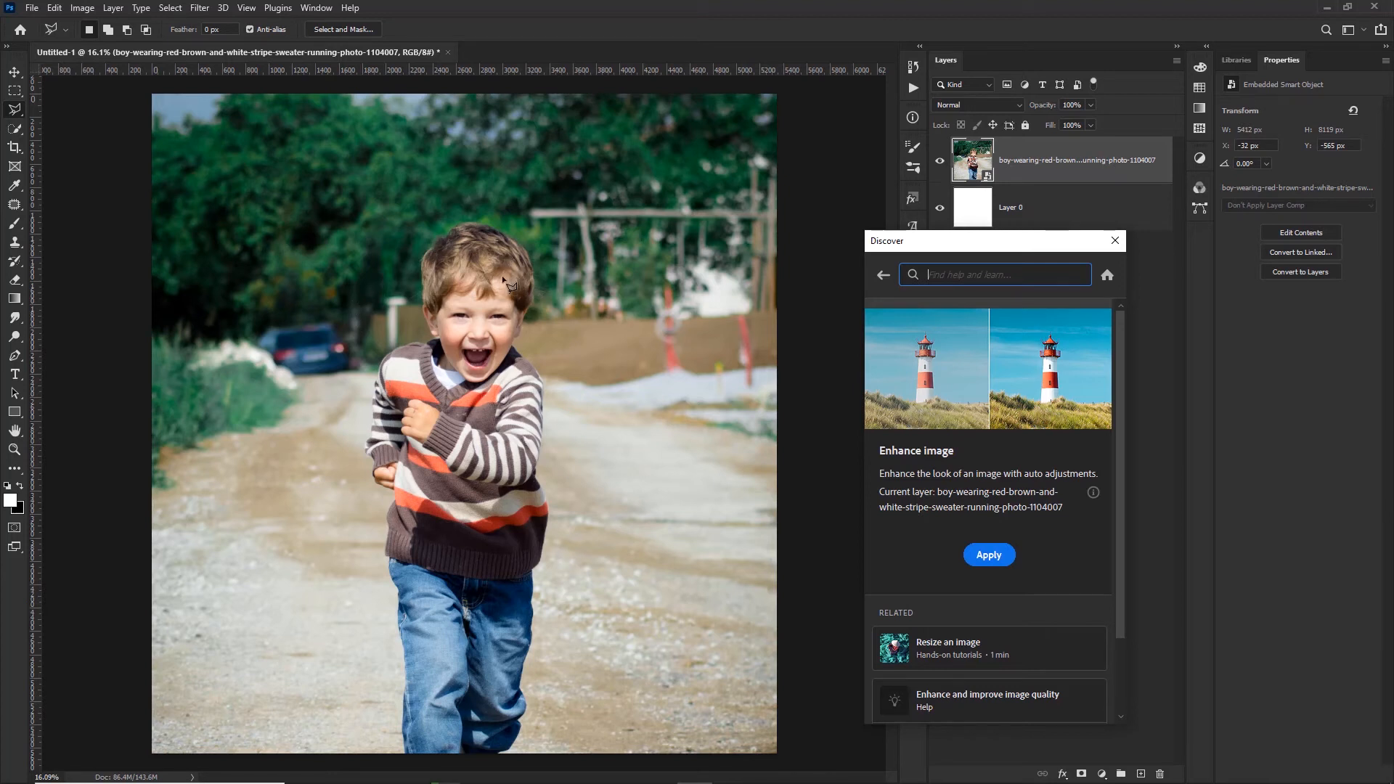
drag(931, 248, 908, 230)
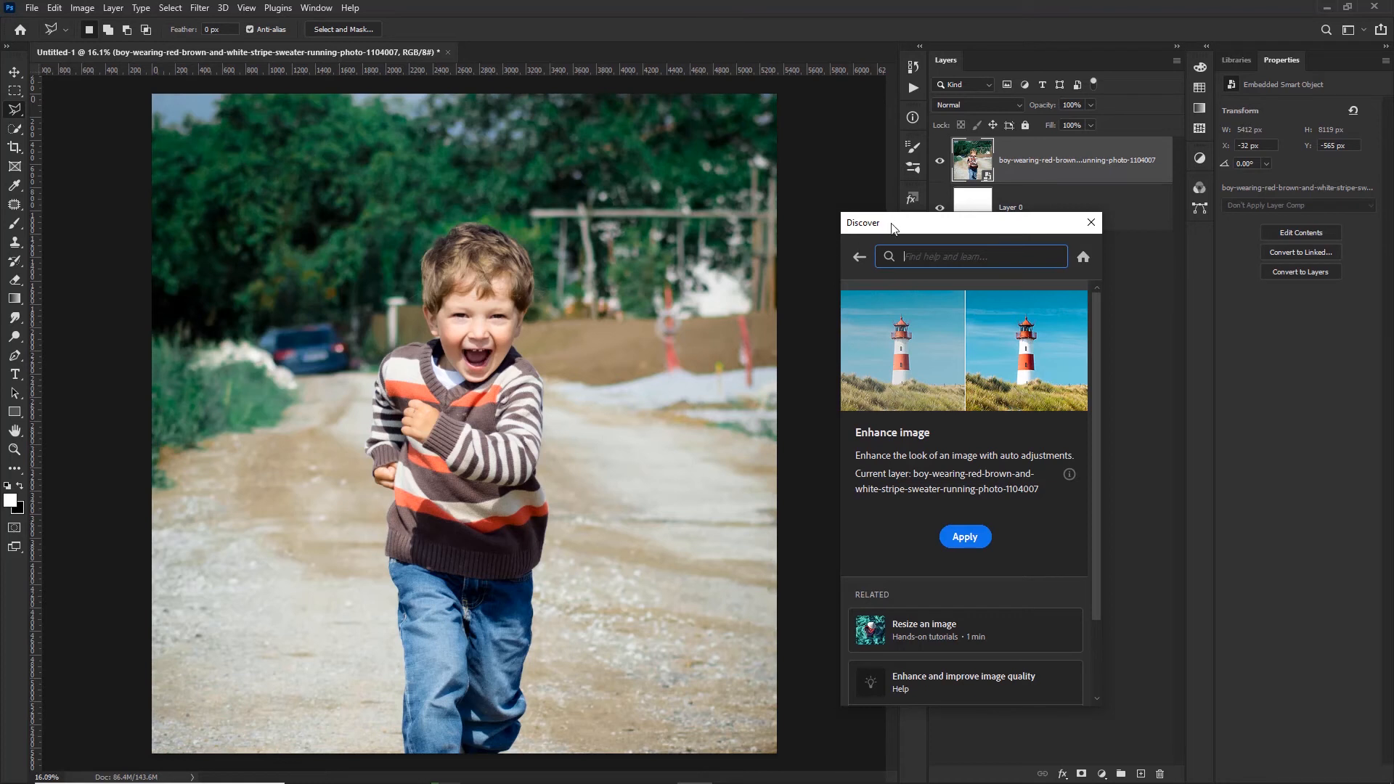
drag(895, 225, 877, 233)
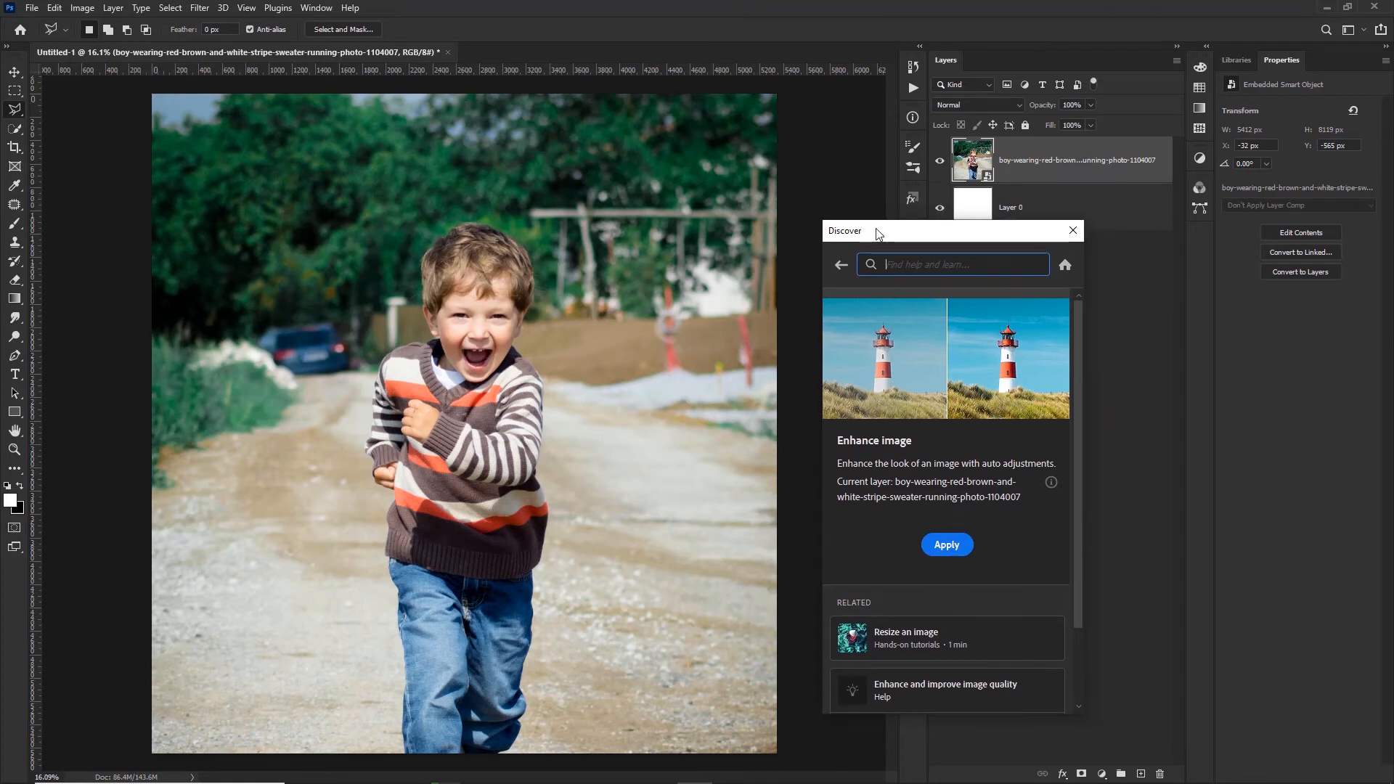
click(957, 546)
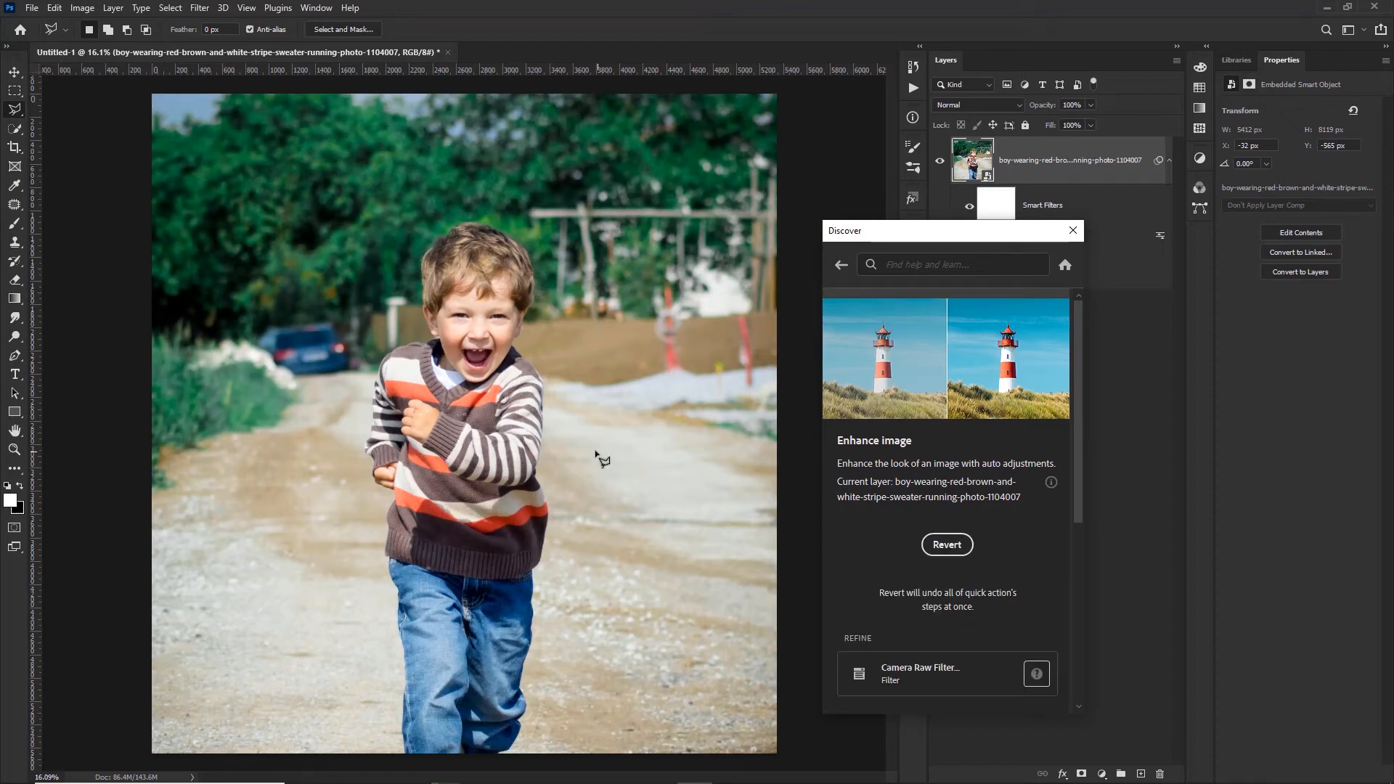
Move the Discover window clear of the layer stack and toggle the smart filters off and on to compare the enhancement.
drag(901, 240, 924, 342)
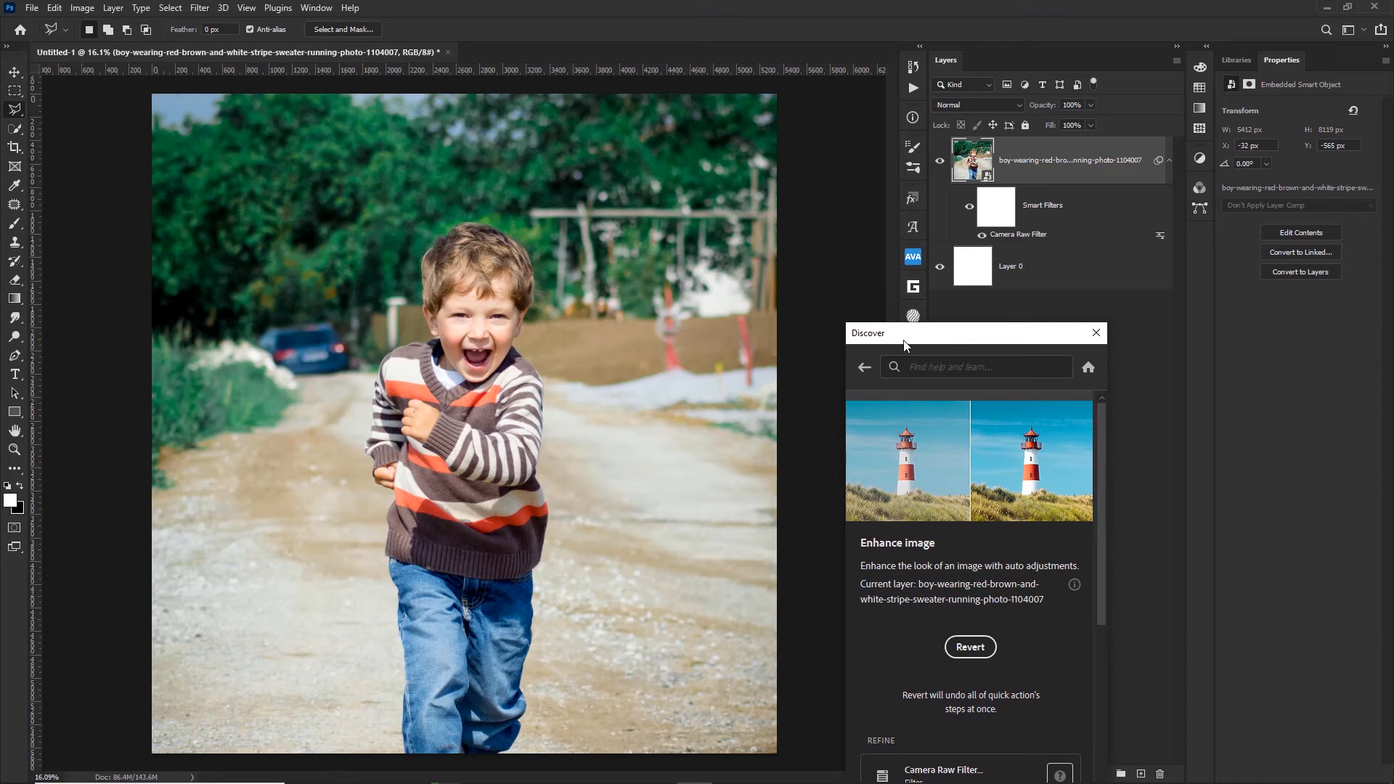
drag(906, 341, 839, 333)
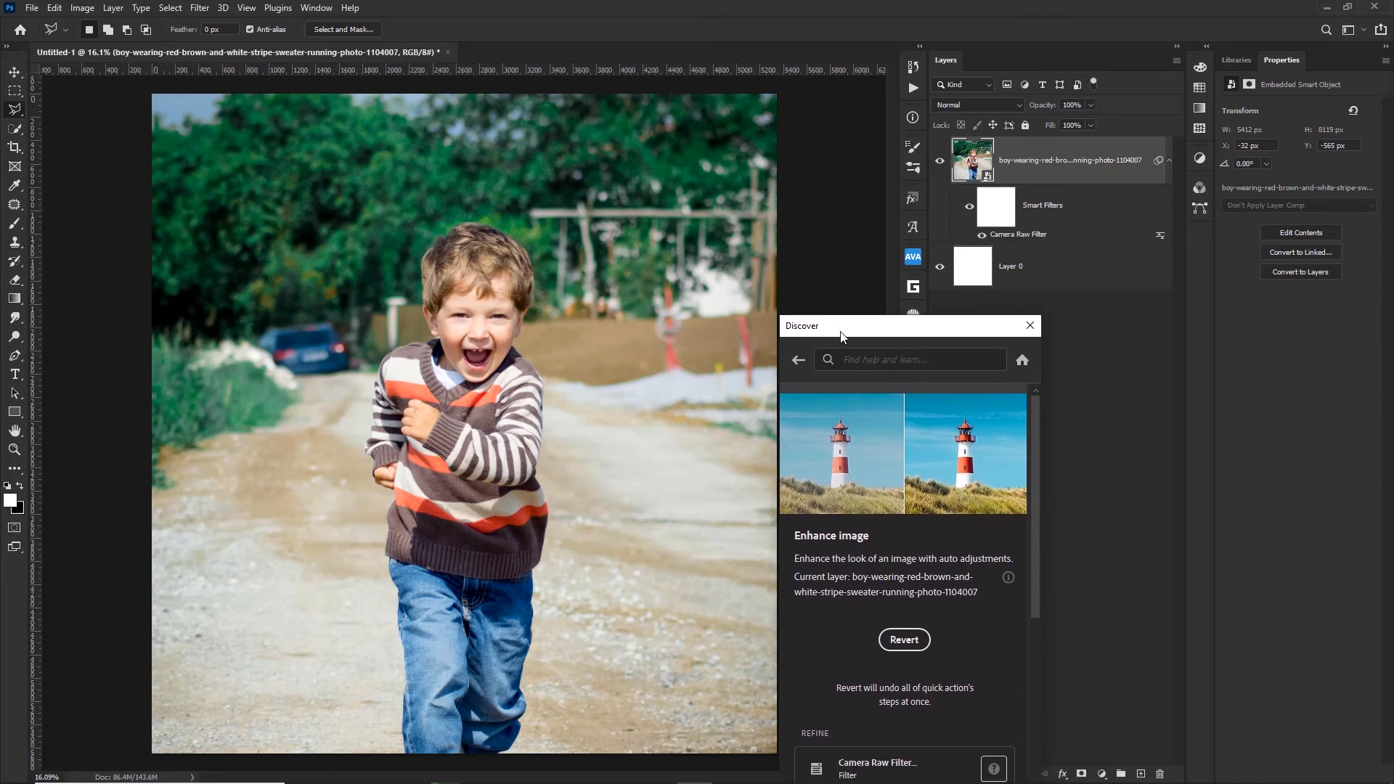
click(969, 209)
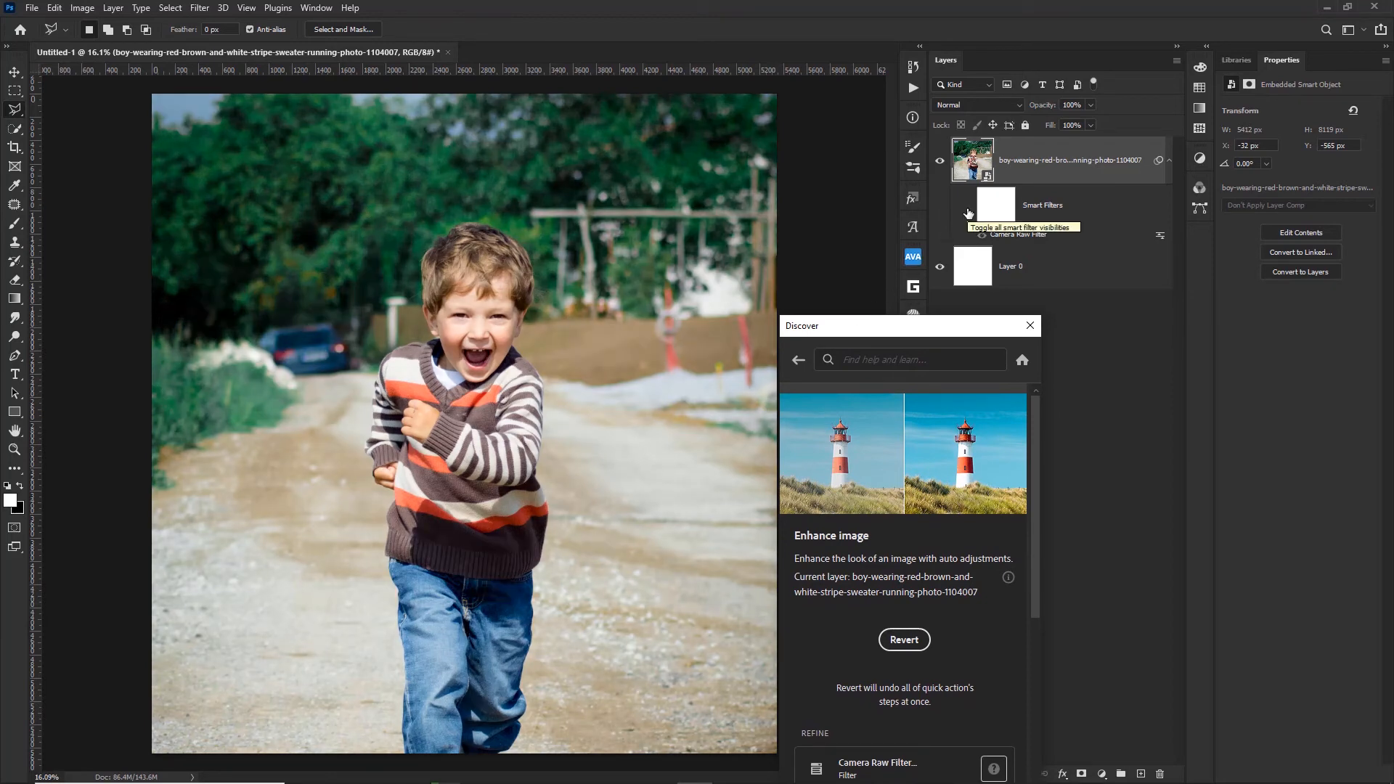
click(969, 211)
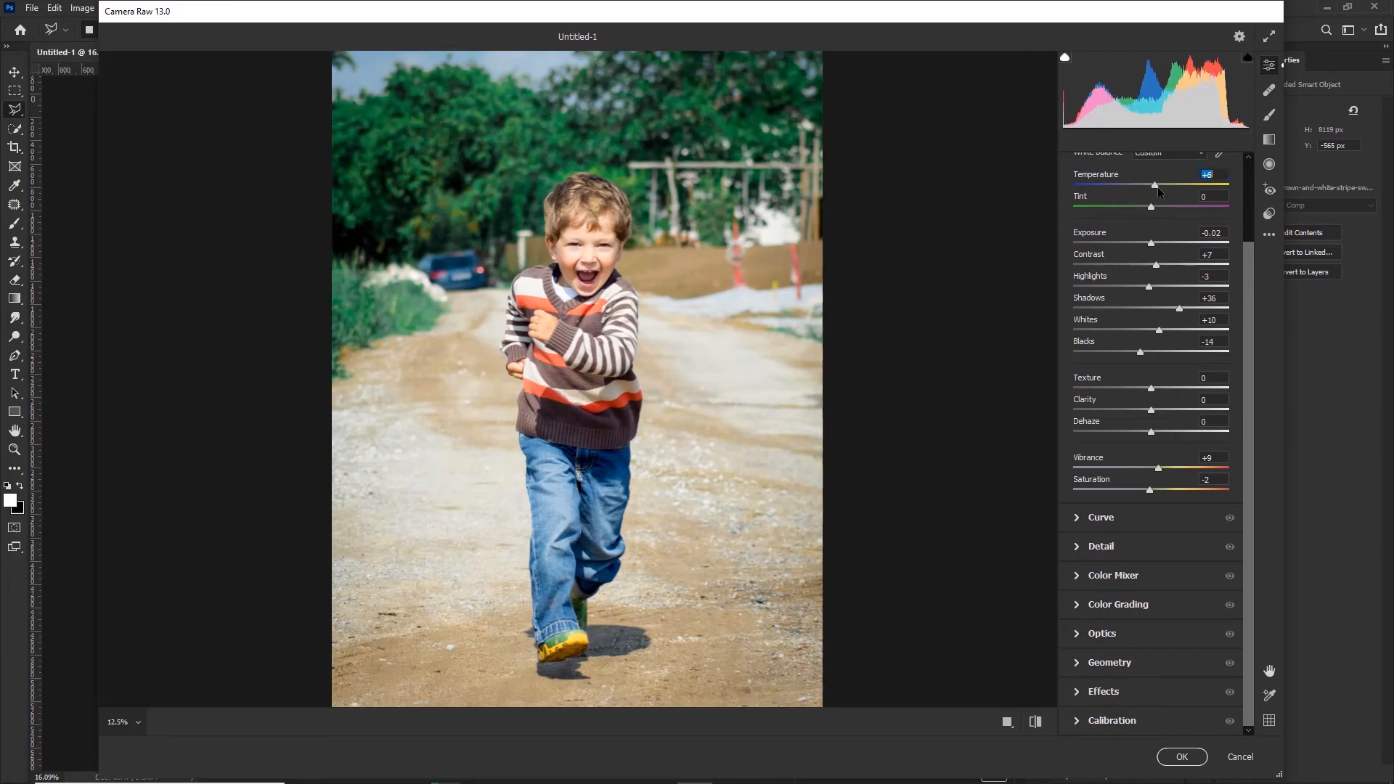
Edit the Camera Raw smart filter, setting Temperature to +2, Exposure to -0.55 and Contrast to +13.
drag(1152, 187, 1153, 190)
drag(1151, 244, 1161, 271)
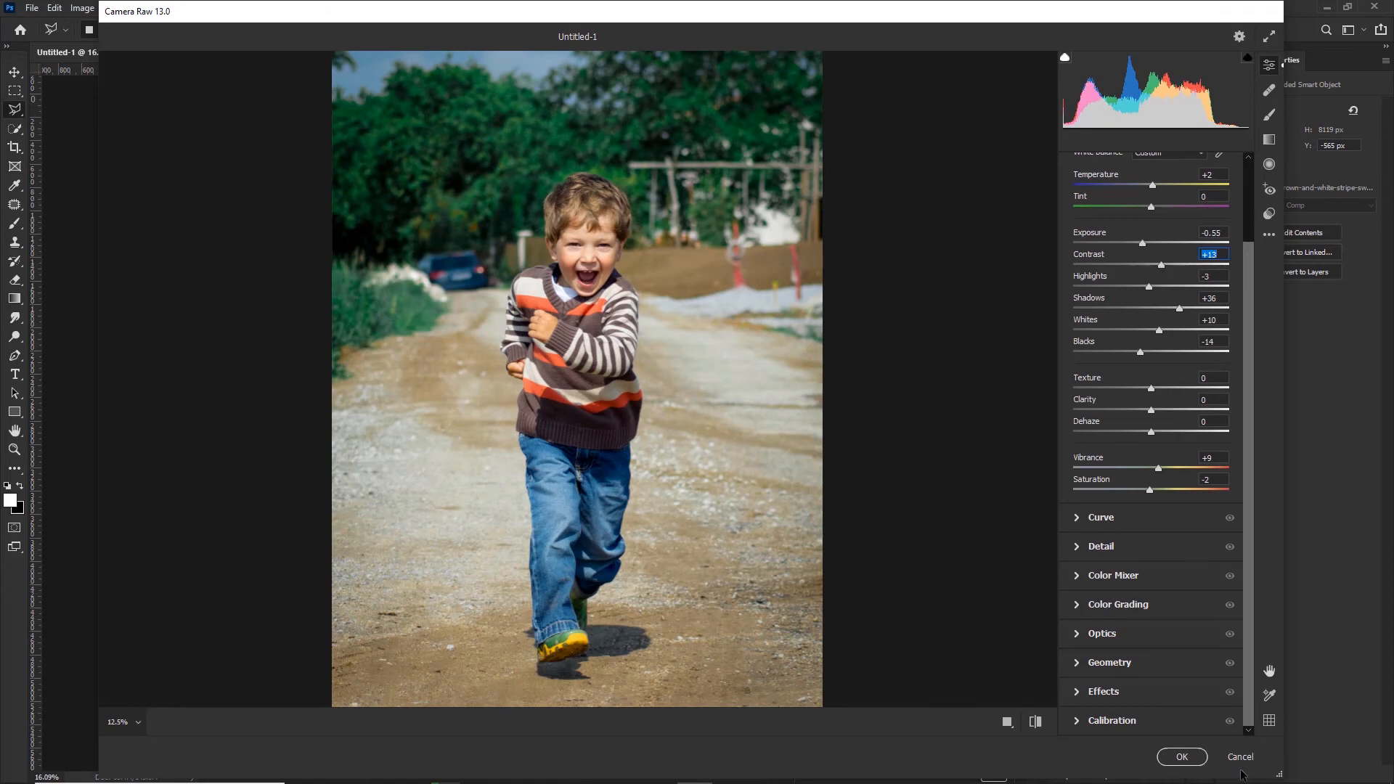
click(1192, 761)
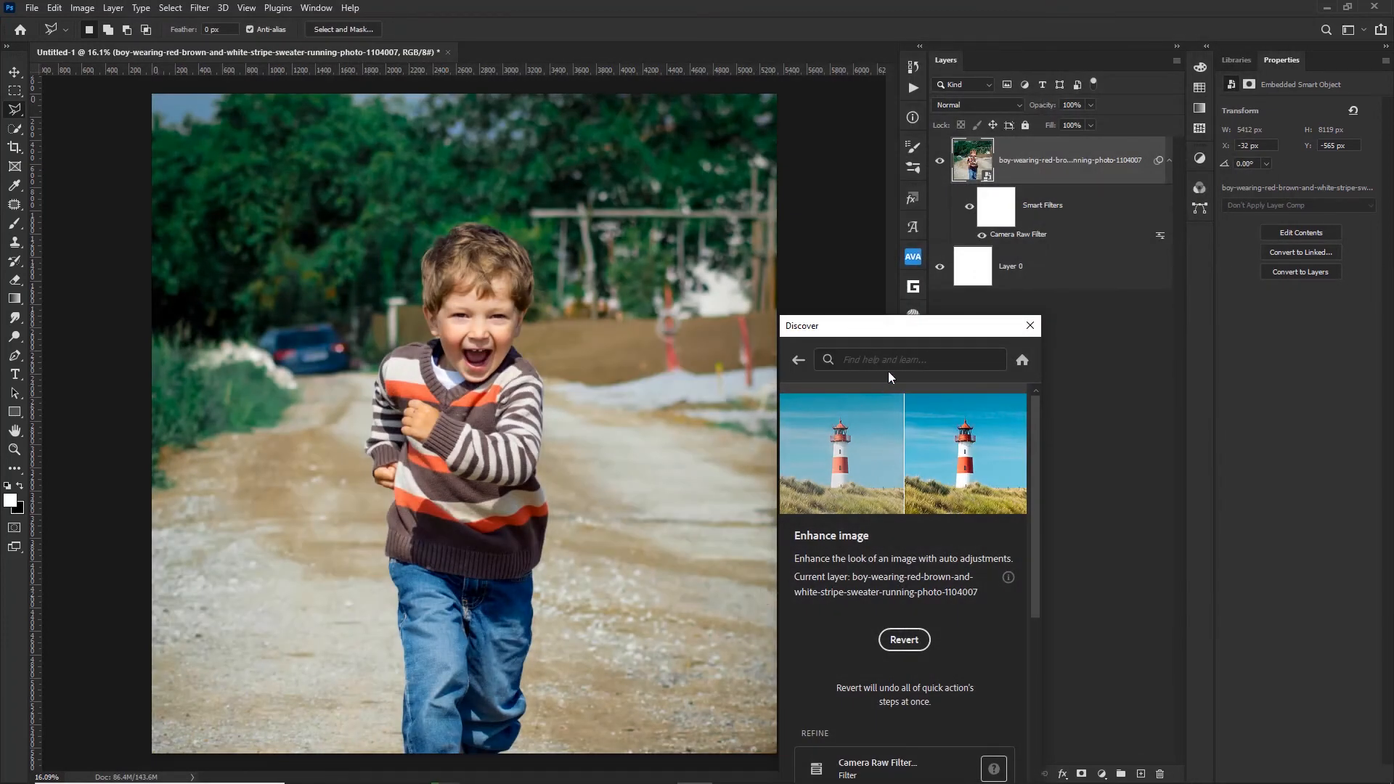
Move the Discover window over the photo, go back to its home page and examine the browse categories and resource links.
drag(899, 333, 765, 119)
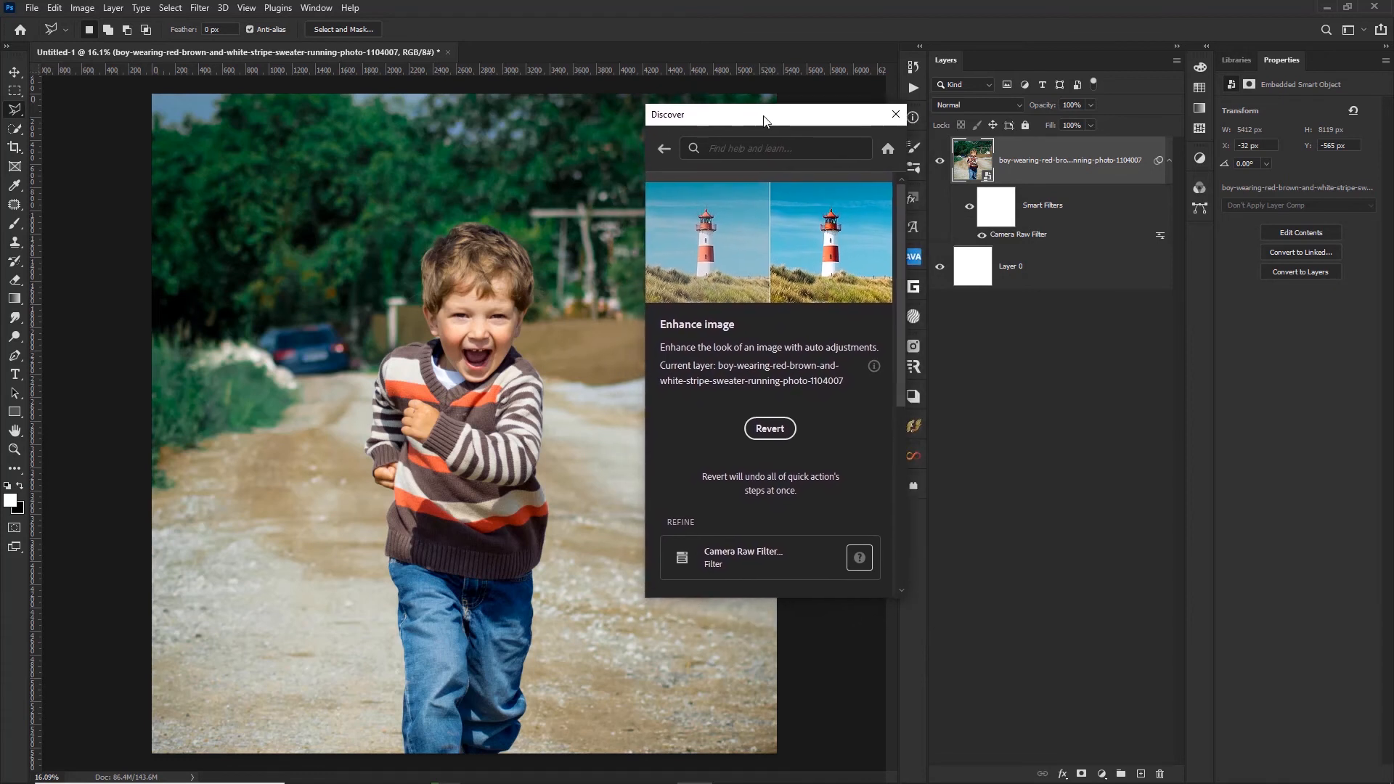
click(665, 150)
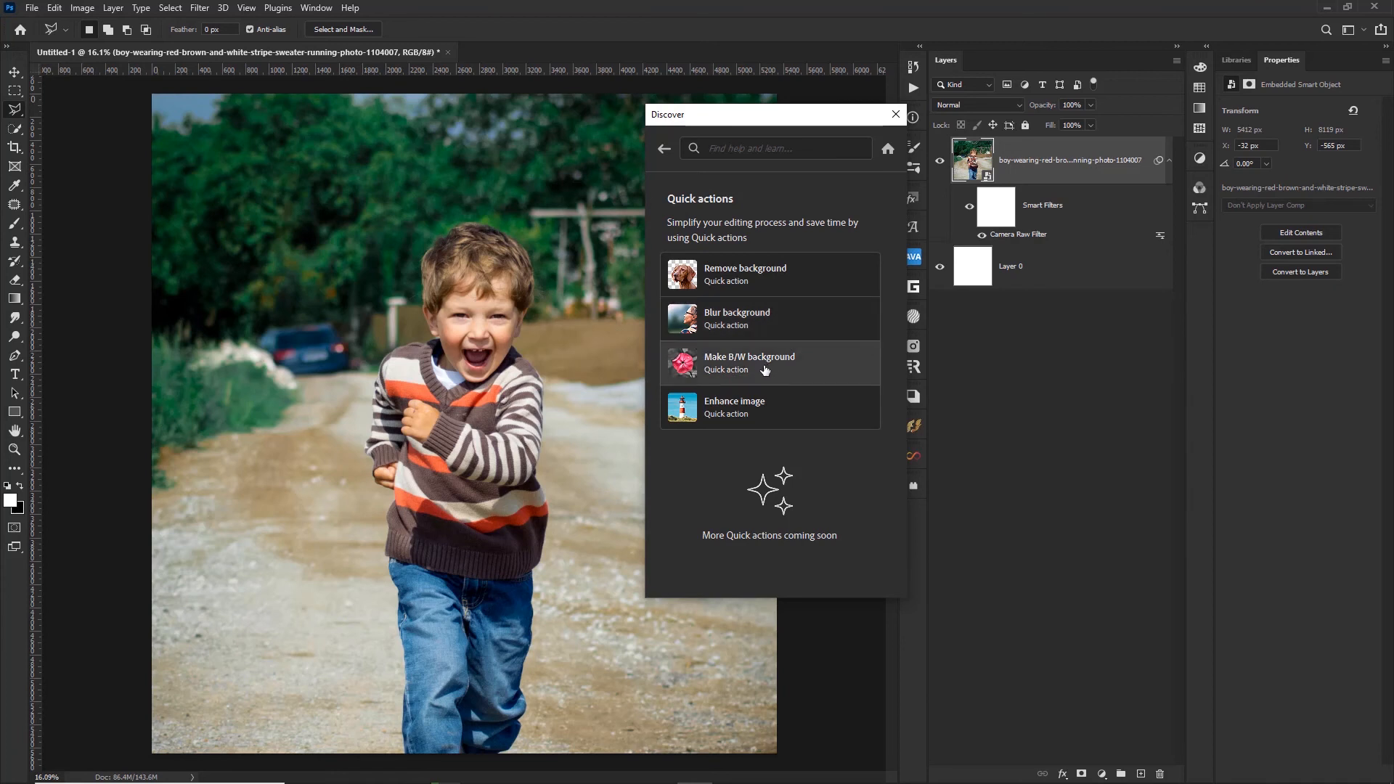
click(664, 150)
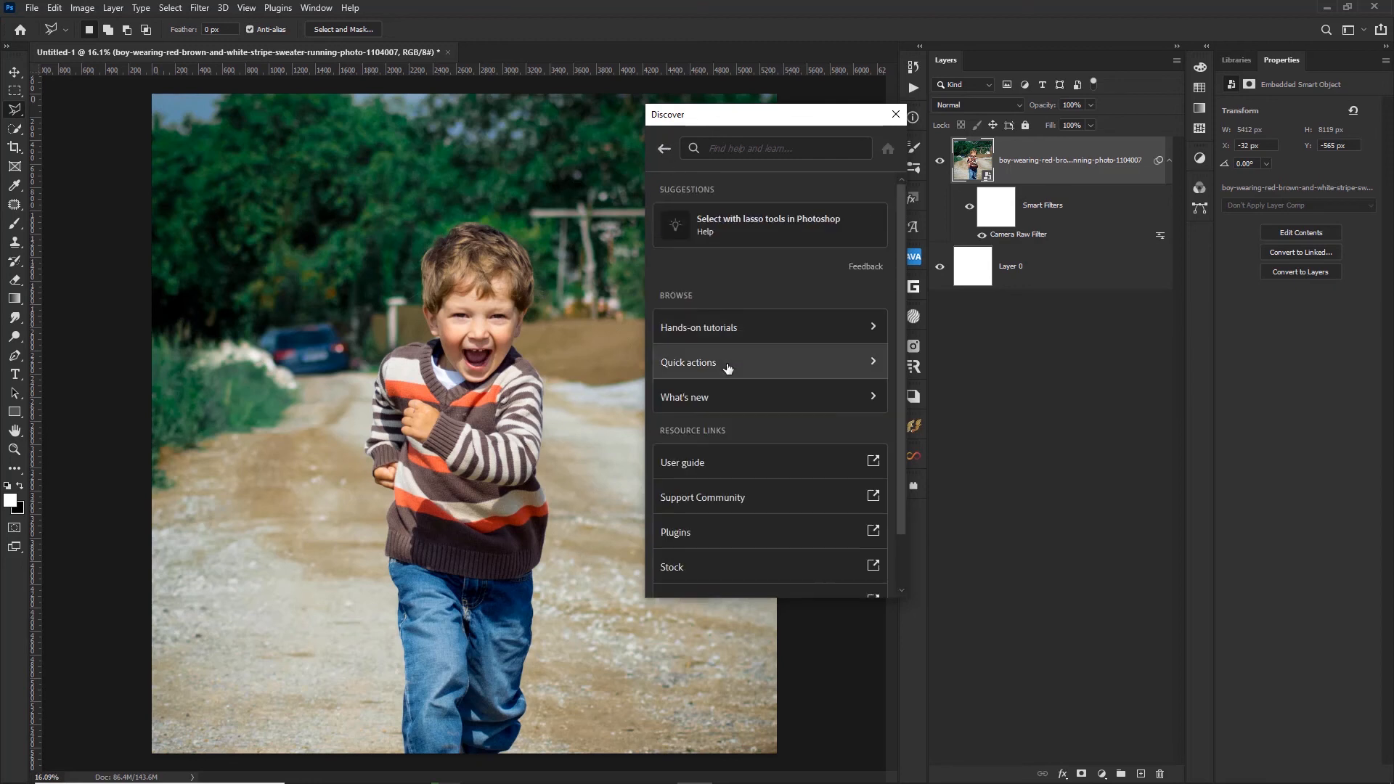
scroll(723, 414, down, 1)
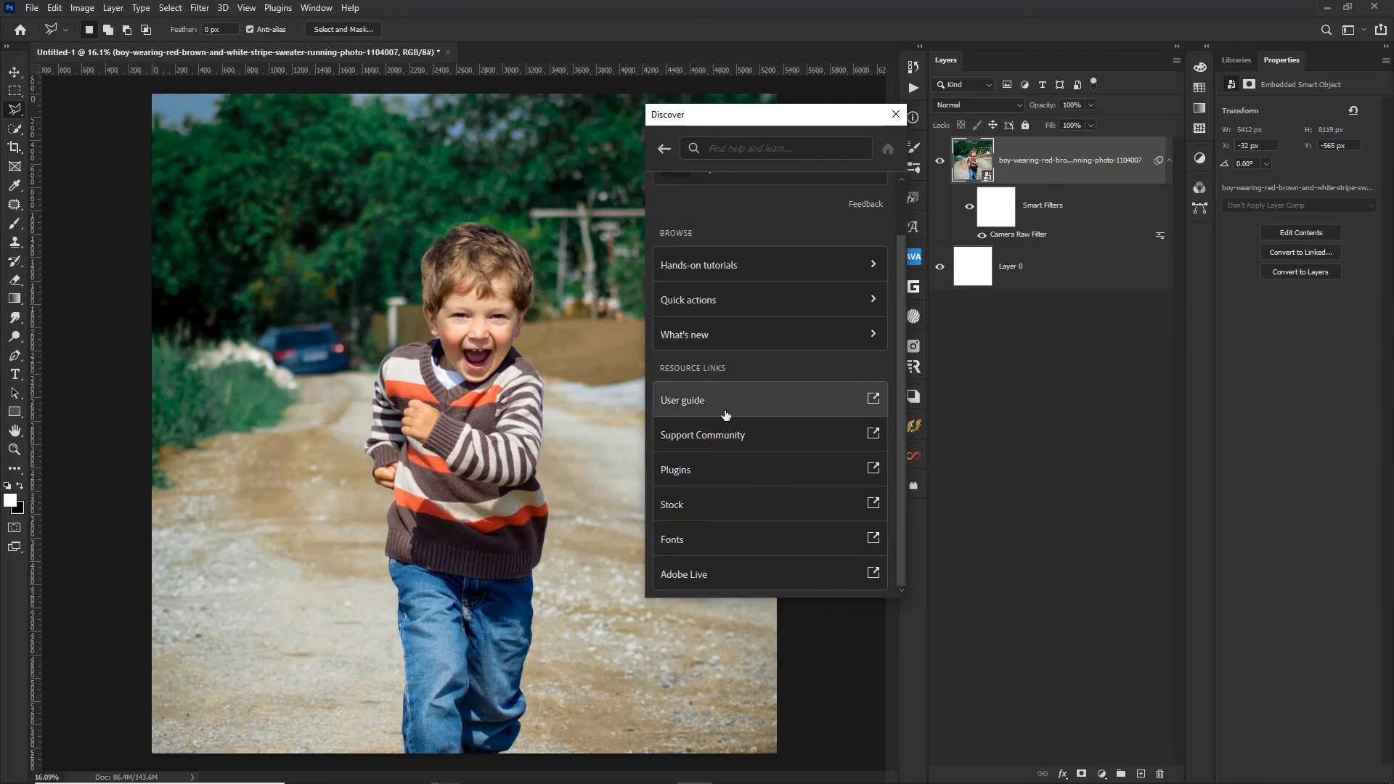
scroll(726, 415, up, 1)
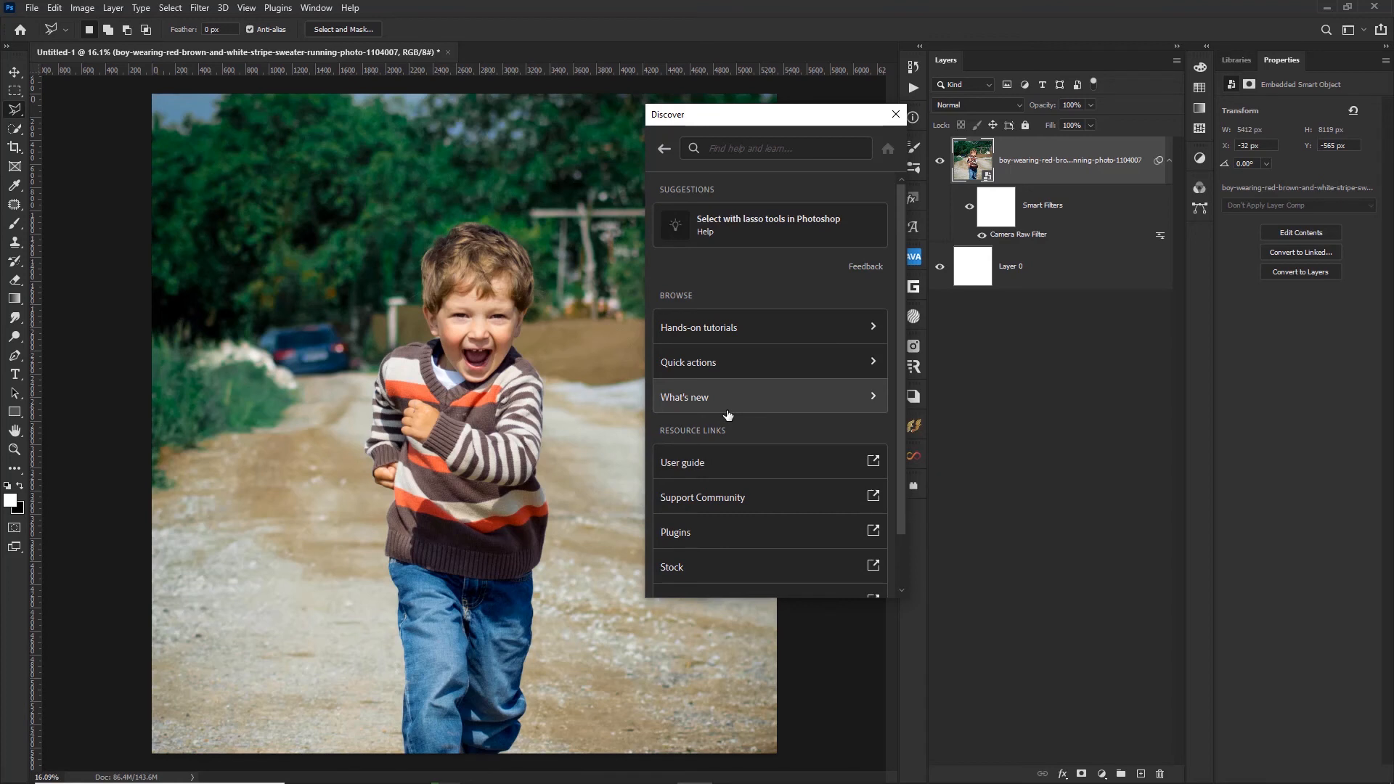
View the Make B/W background quick action's page and its related tutorials and help, and return to the Quick actions list.
click(711, 368)
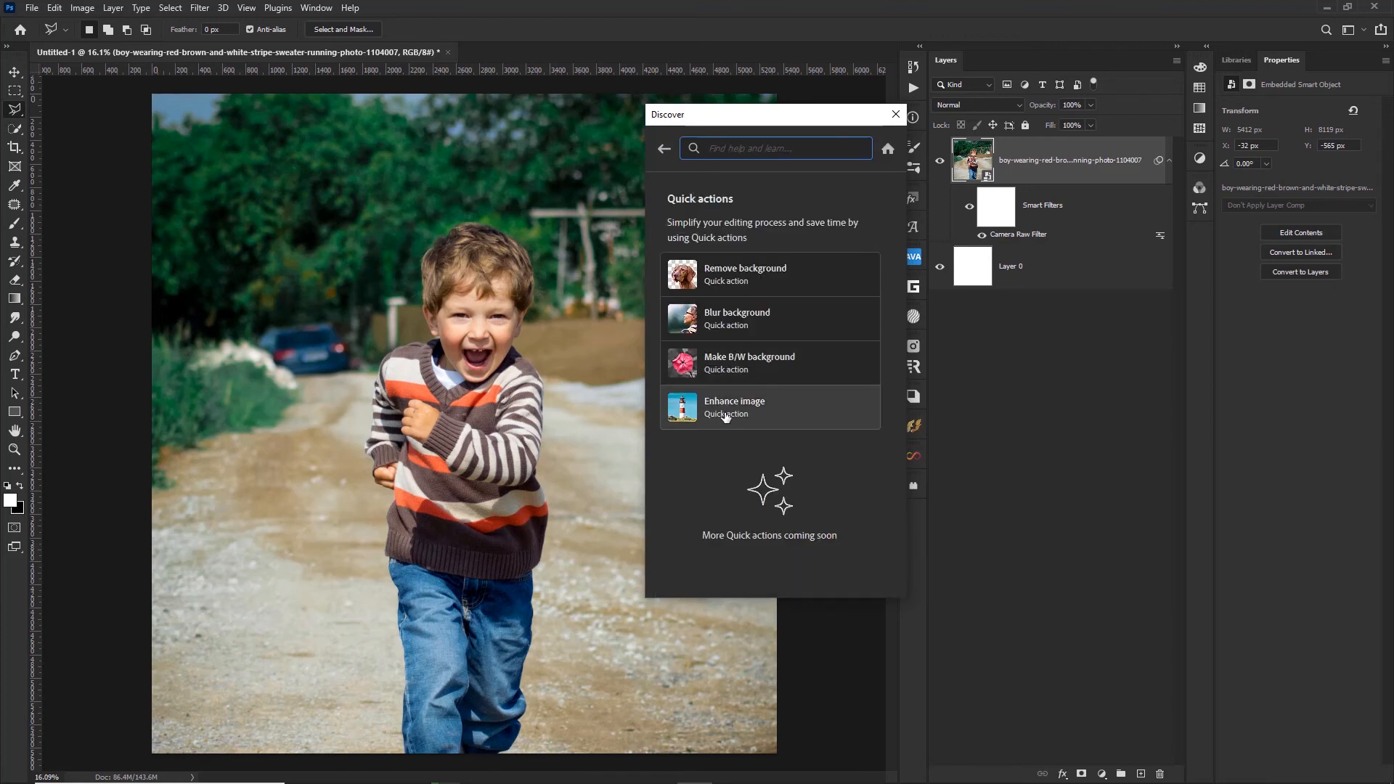
click(726, 372)
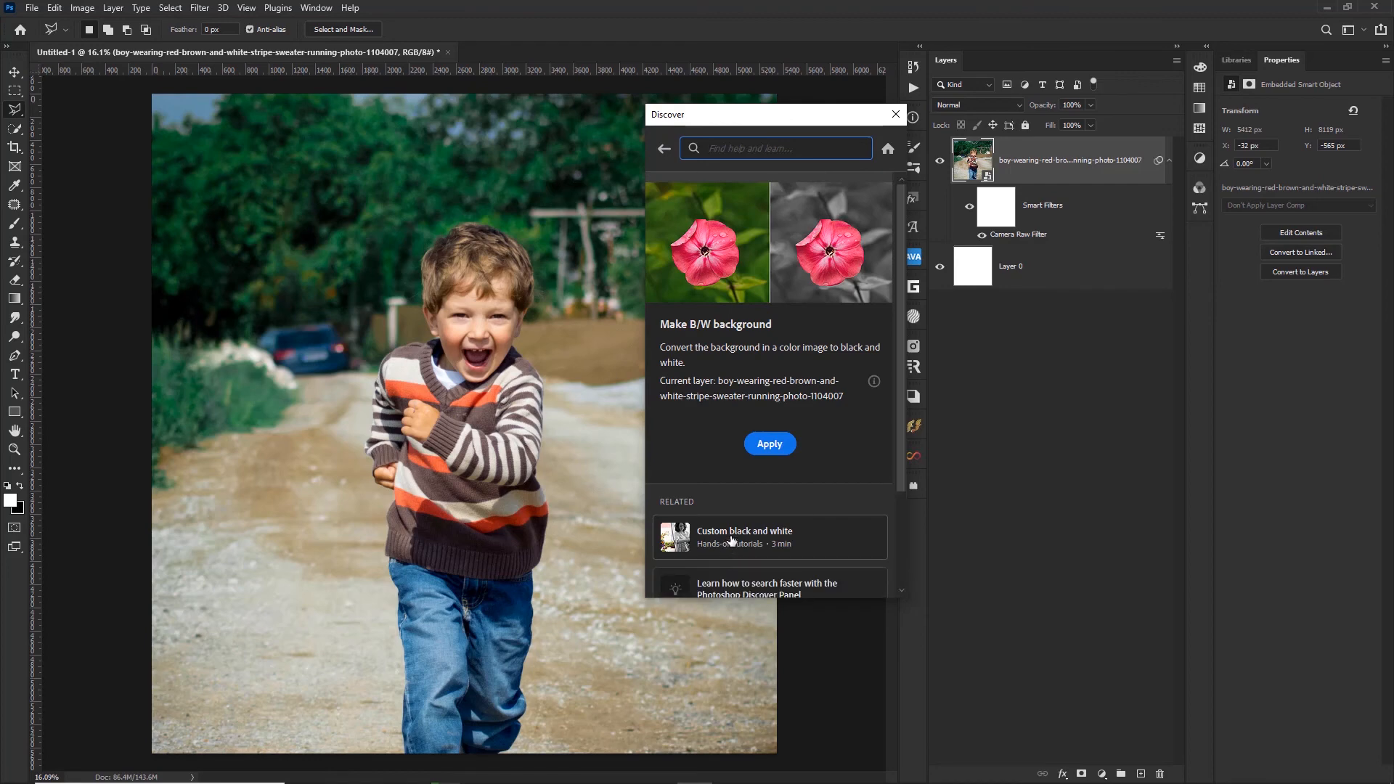
scroll(730, 545, down, 3)
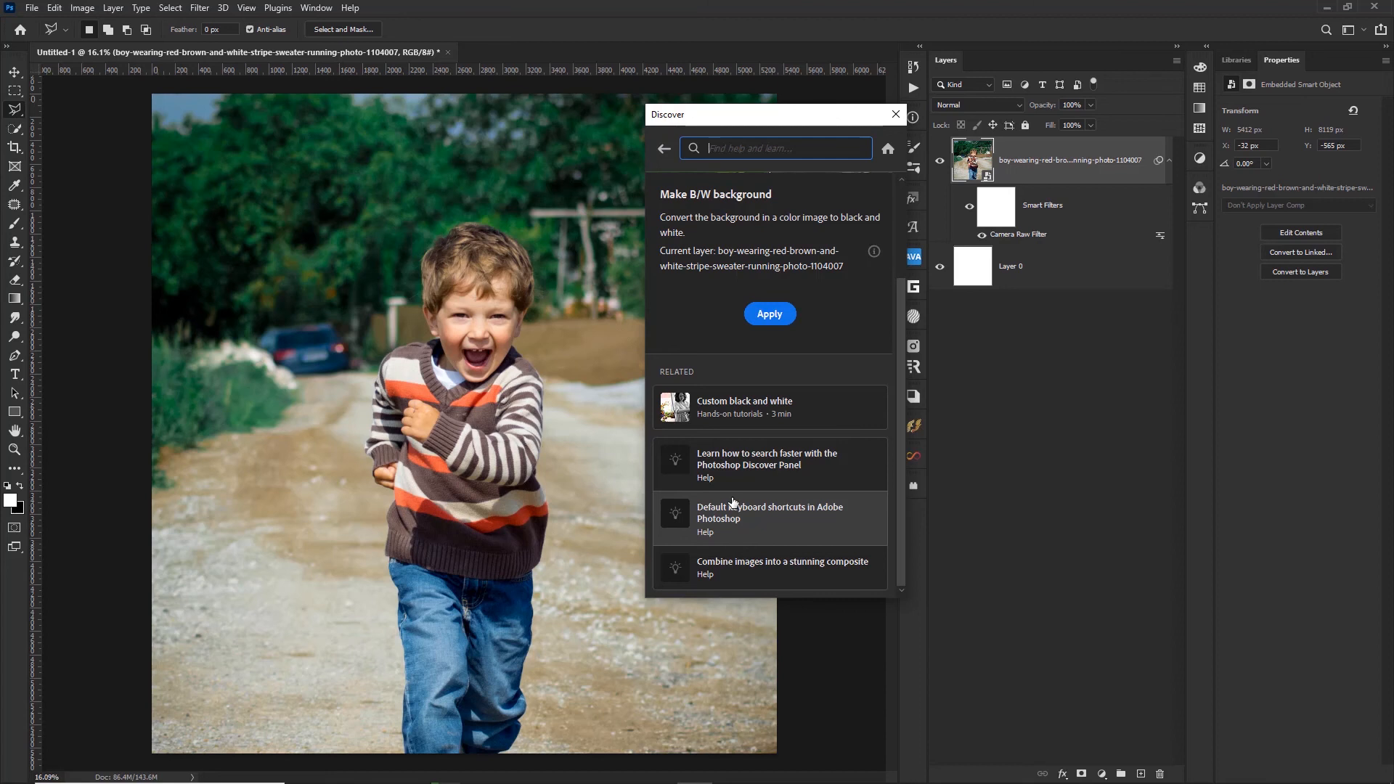
click(664, 149)
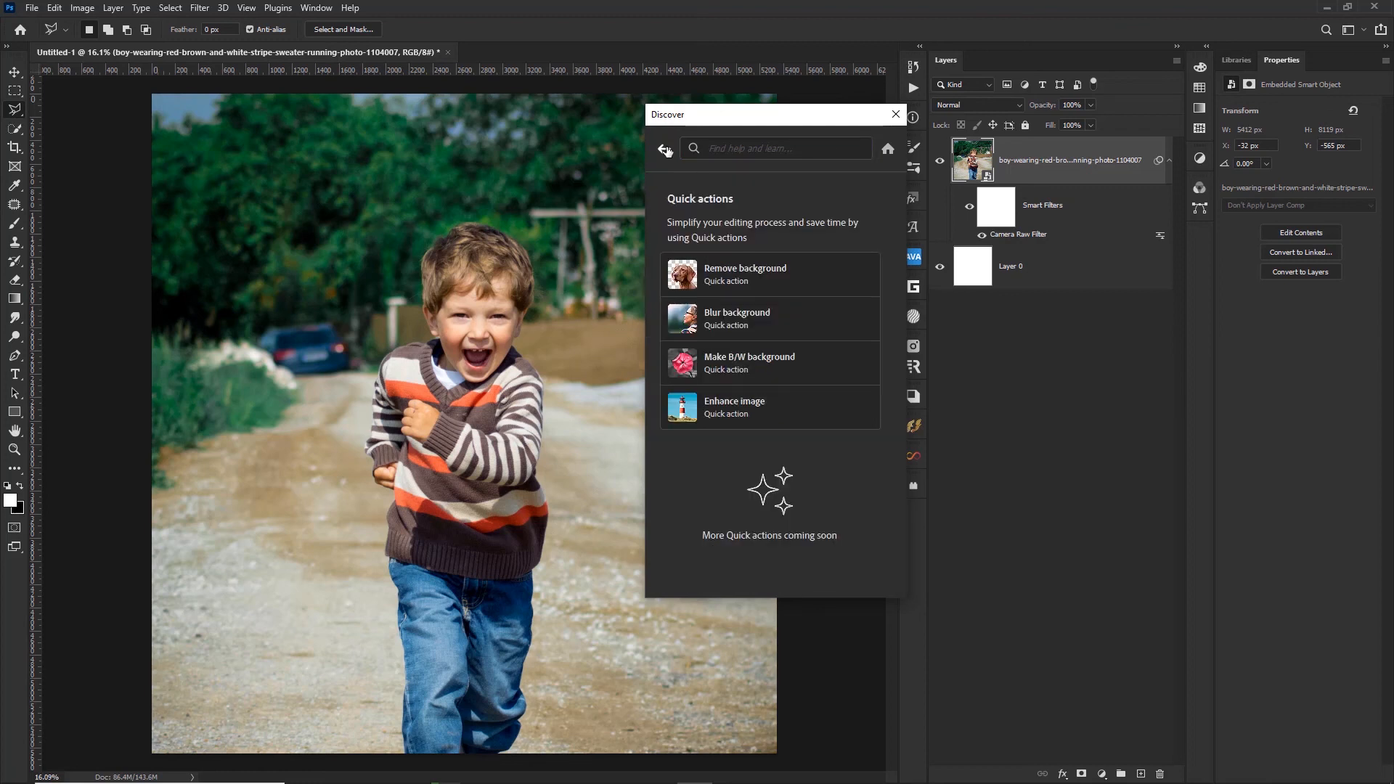
View the Hands-on tutorials list in Discover and return to the Discover home page.
click(665, 150)
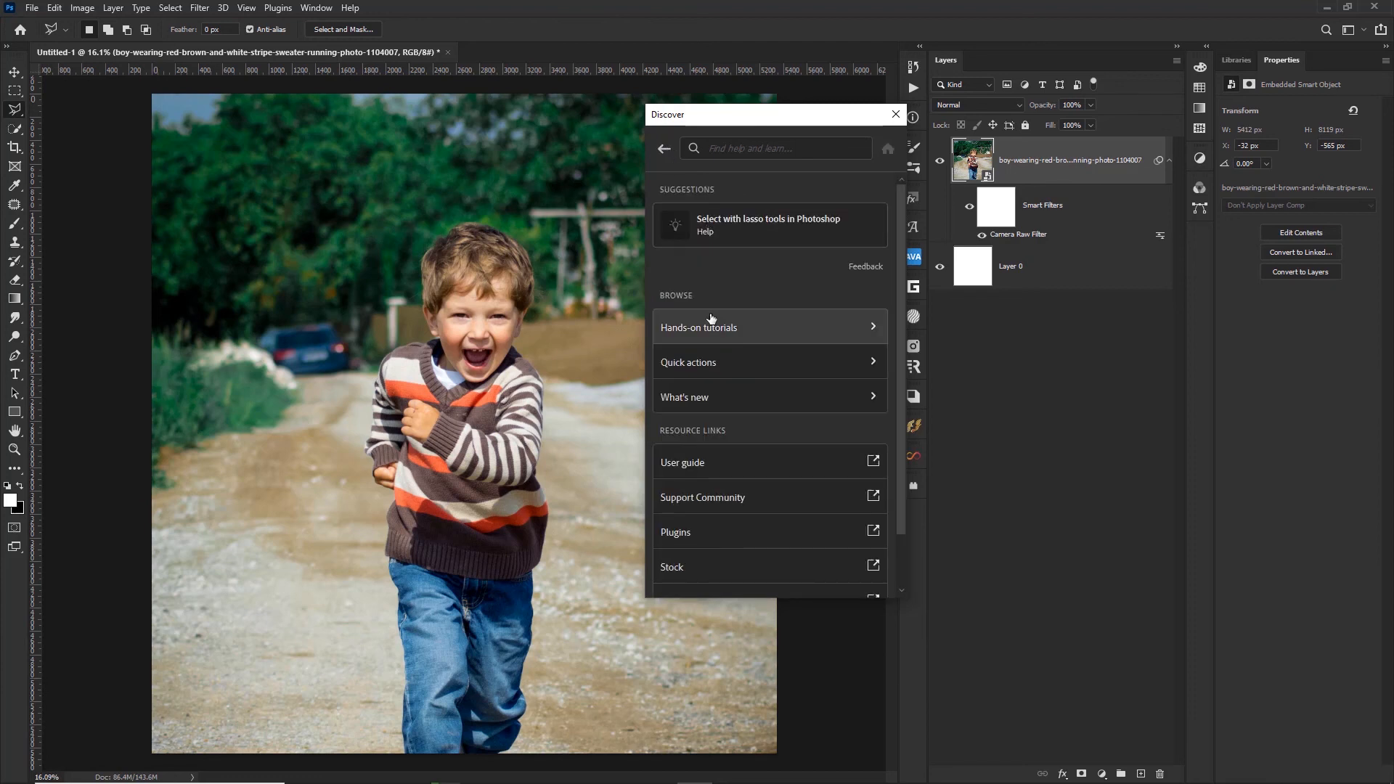
click(712, 328)
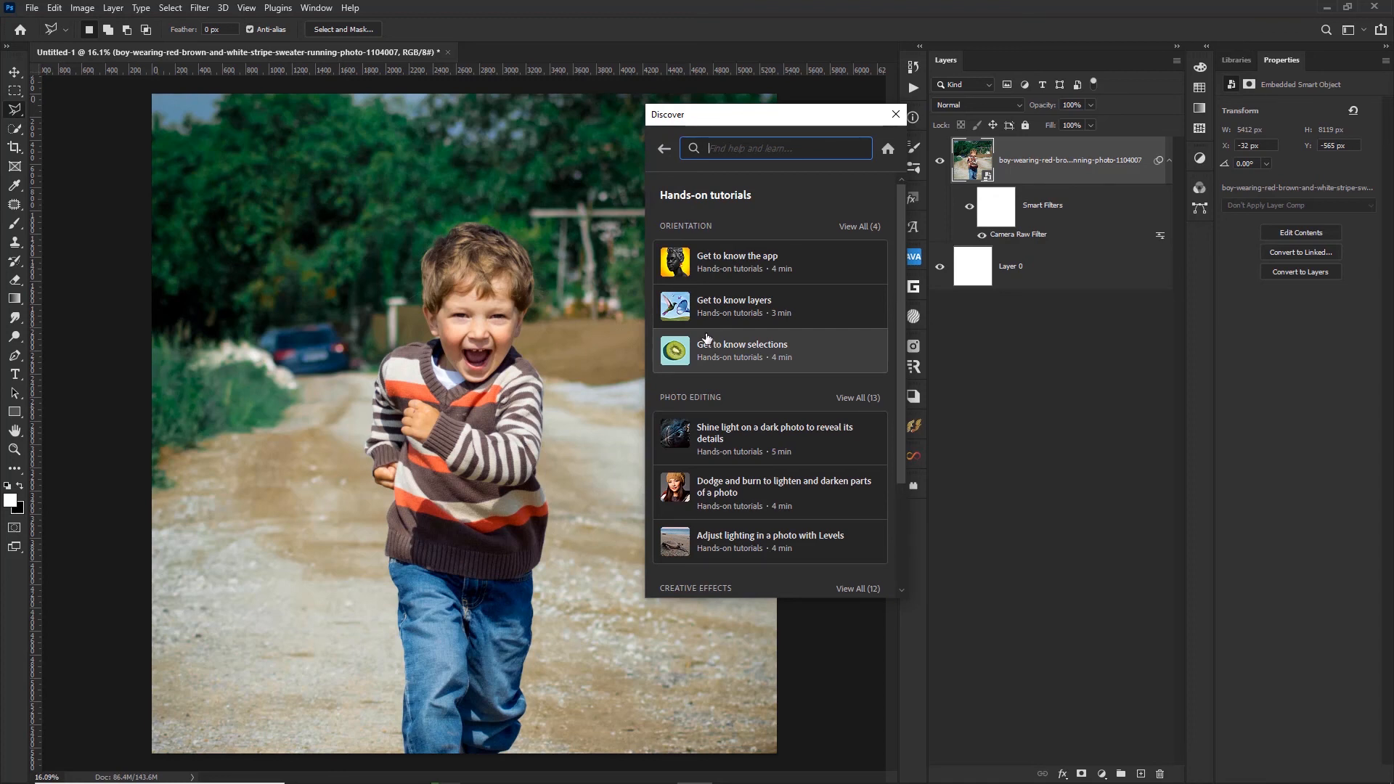
click(664, 148)
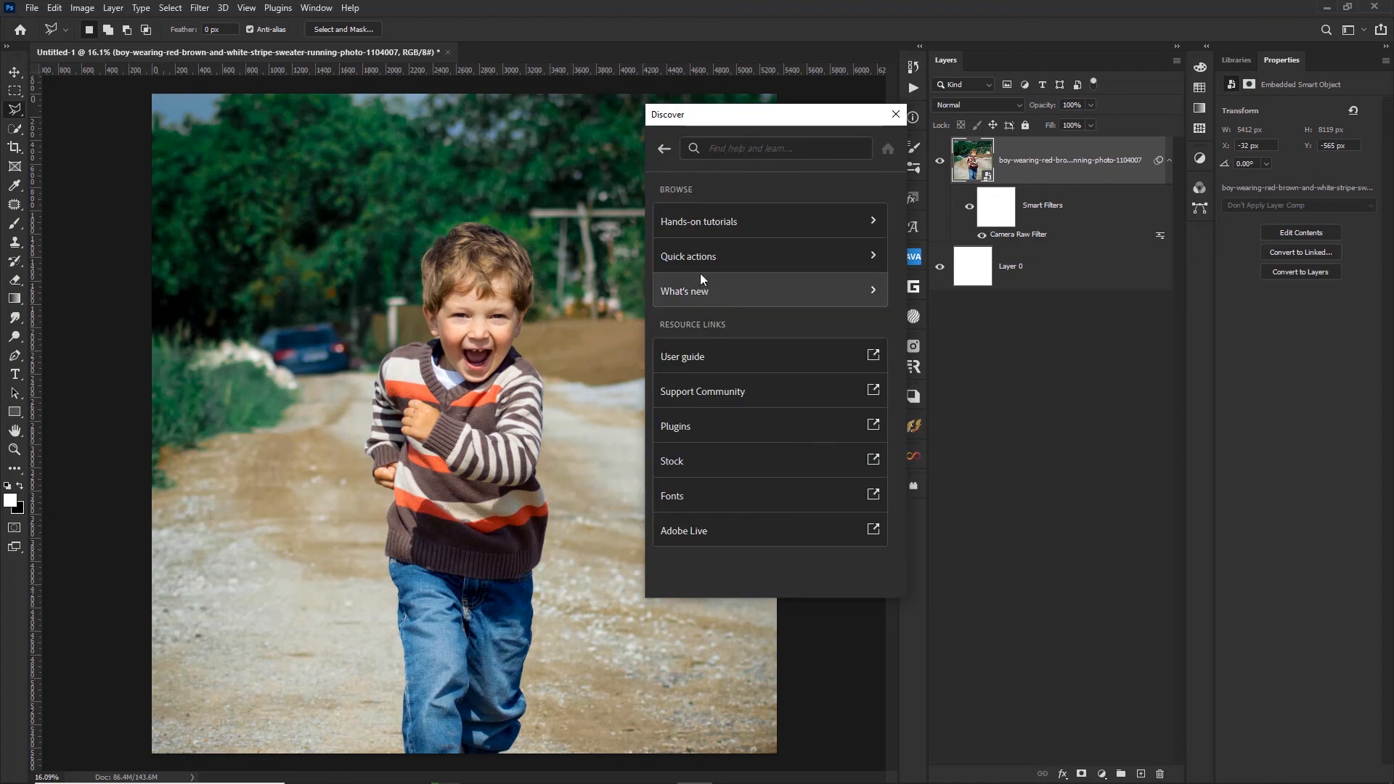